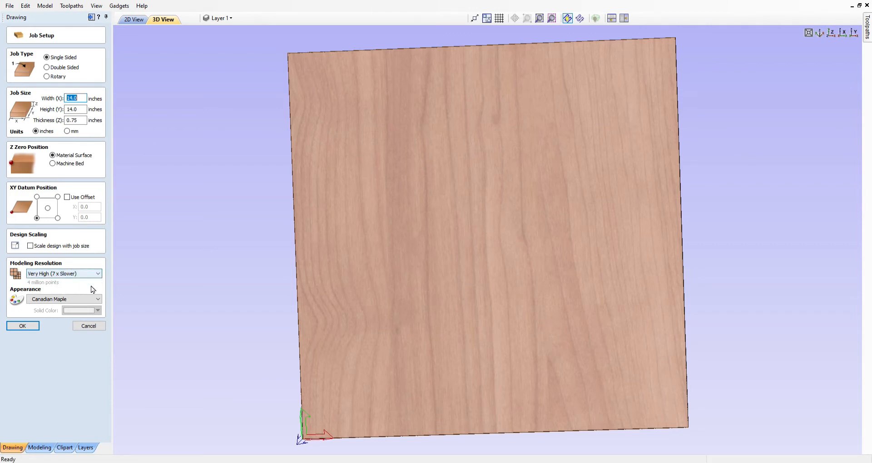
Accept the single-sided 14 × 14 × 0.75 inch job setup and clear the selection in the 2D drawing.
{"action": "left_click", "coordinate": [22, 325]}
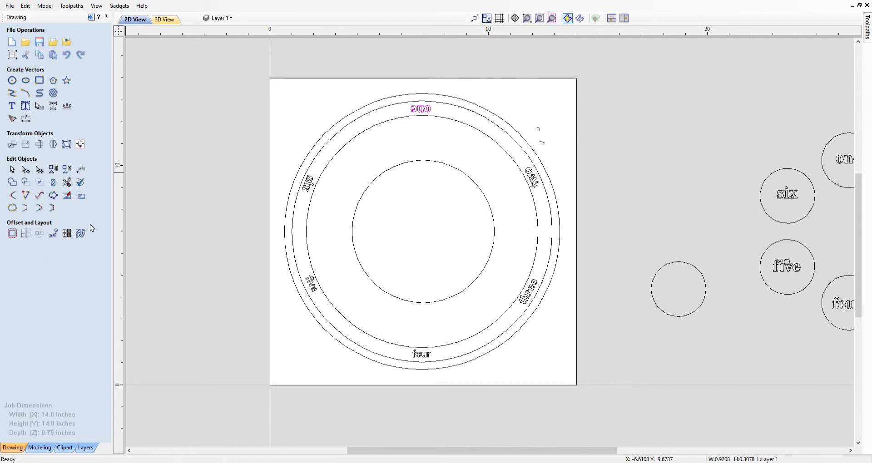
{"action": "left_click", "coordinate": [198, 154]}
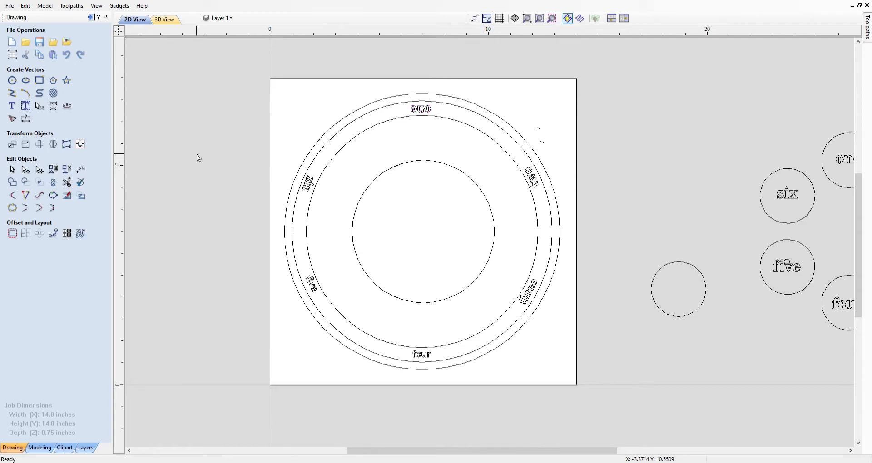
Offset the outermost circle inwards by 0.35 inches, keeping the original and selecting the new vector.
{"action": "left_click", "coordinate": [316, 146]}
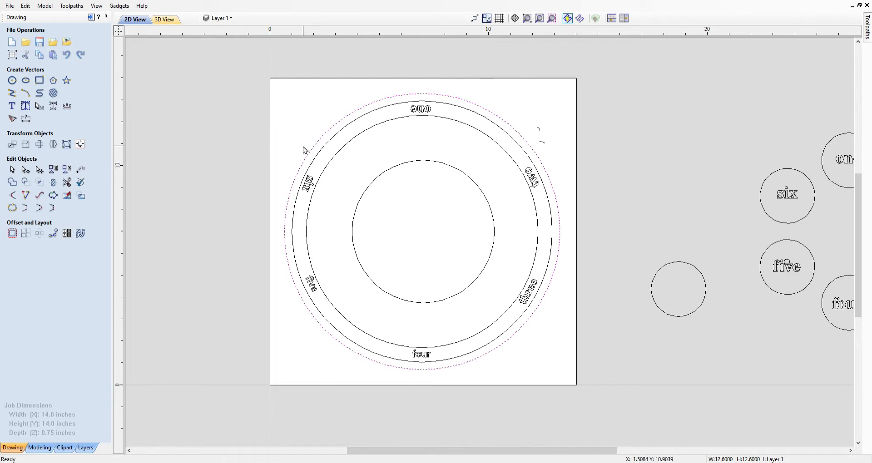
{"action": "left_click", "coordinate": [13, 233]}
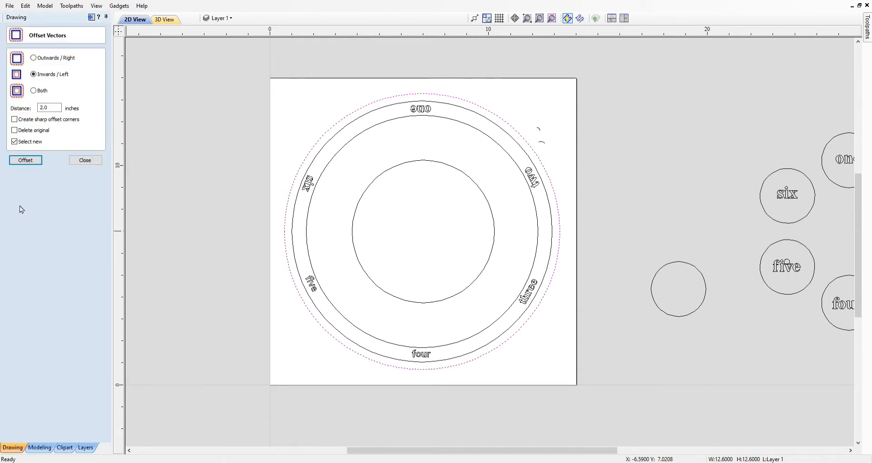
{"action": "left_click", "coordinate": [55, 109]}
{"action": "key", "text": "BackSpace"}
{"action": "key", "text": "BackSpace"}
{"action": "key", "text": "BackSpace"}
{"action": "type", "text": "03"}
{"action": "type", "text": "5"}
{"action": "key", "text": "Left"}
{"action": "key", "text": "Left"}
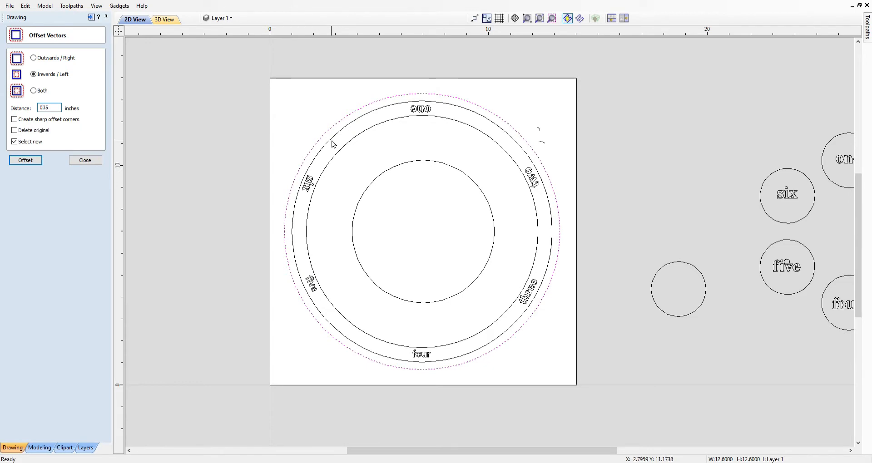
{"action": "key", "text": "Return"}
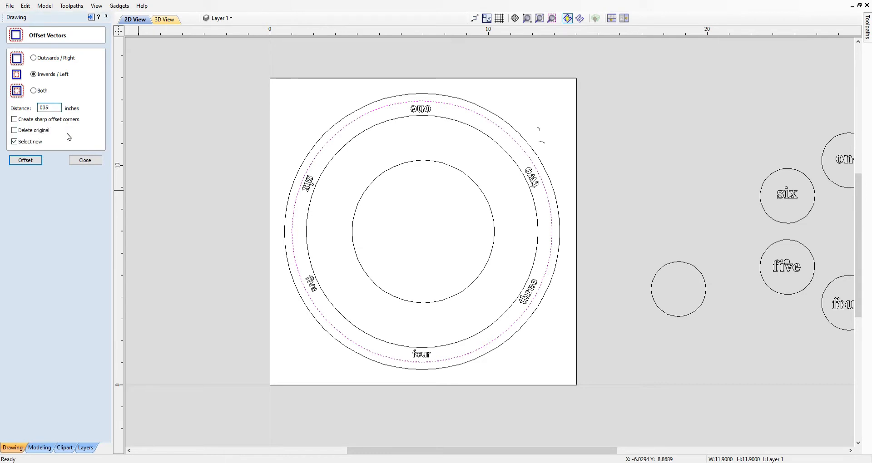
Offset the newly created circle inwards by another 0.65 inches.
{"action": "key", "text": "BackSpace"}
{"action": "key", "text": "BackSpace"}
{"action": "type", "text": "0.65"}
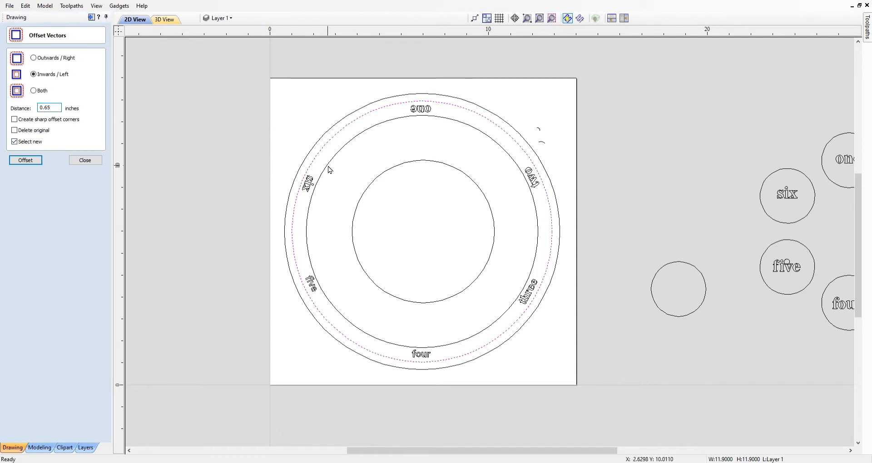
{"action": "key", "text": "Return"}
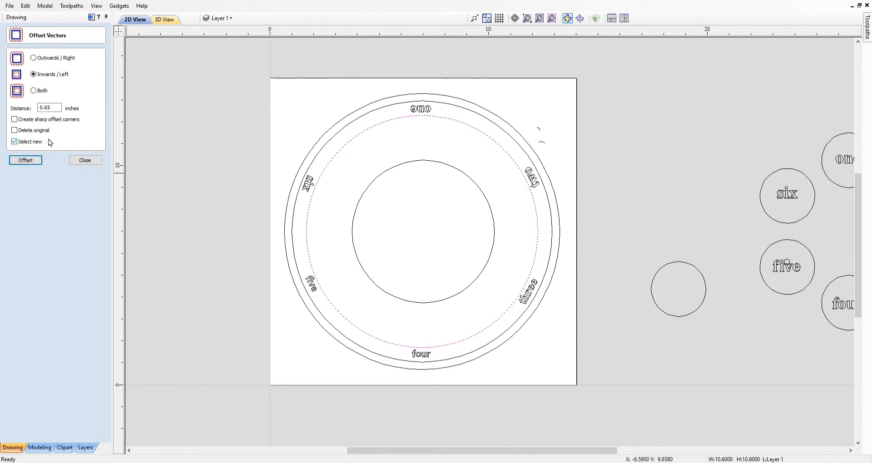
Set the inward offset distance to 2.0 inches, select the innermost circle and leave the offset tool.
{"action": "left_click", "coordinate": [59, 110]}
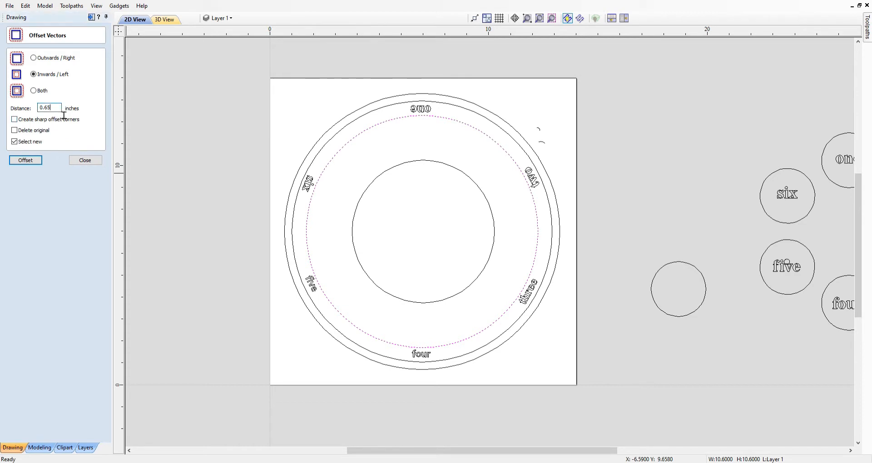
{"action": "key", "text": "BackSpace"}
{"action": "key", "text": "BackSpace"}
{"action": "type", "text": "2.0"}
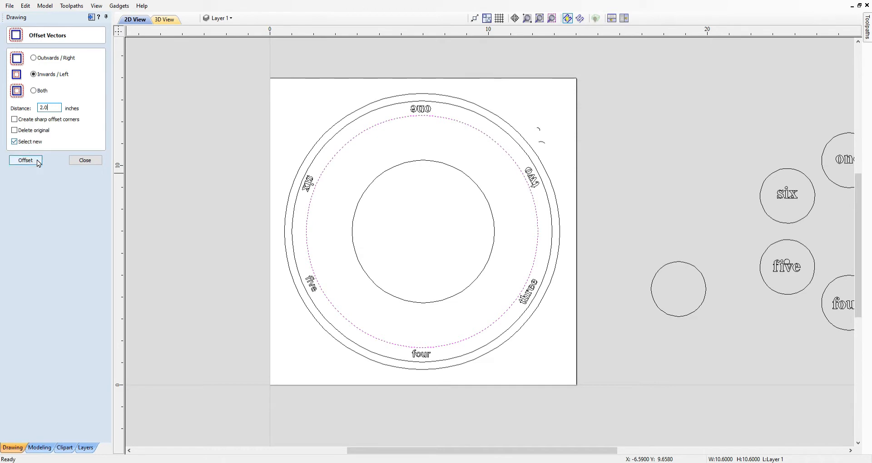
{"action": "left_click", "coordinate": [384, 177]}
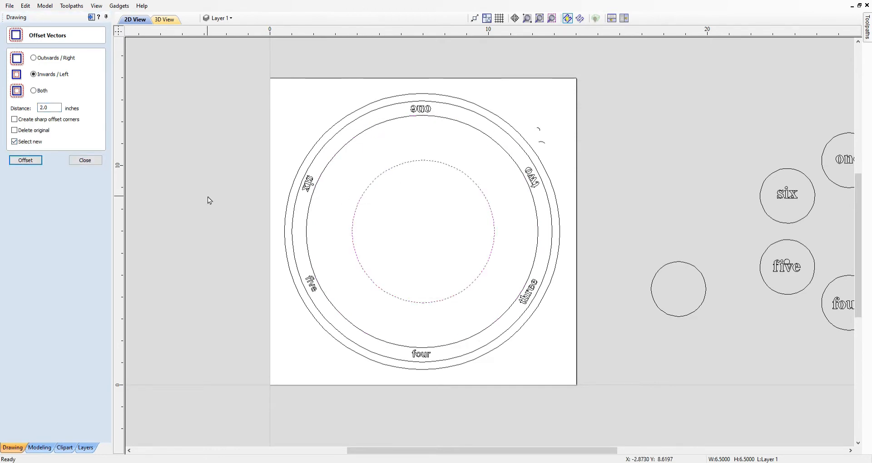
{"action": "left_click", "coordinate": [80, 160]}
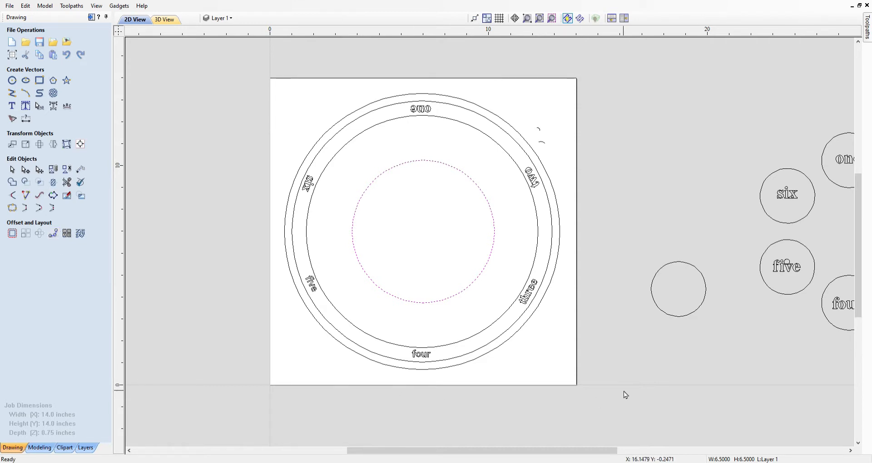
Set the standalone circle's diameter to 2.8 inches and place a second 2.8-inch circle just above it at about X 17.9, Y 7.3.
{"action": "left_click", "coordinate": [656, 345]}
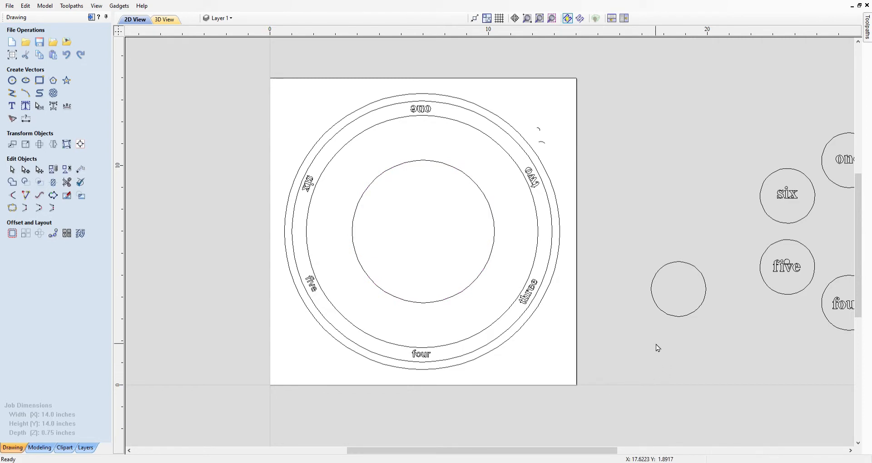
{"action": "left_click", "coordinate": [54, 234]}
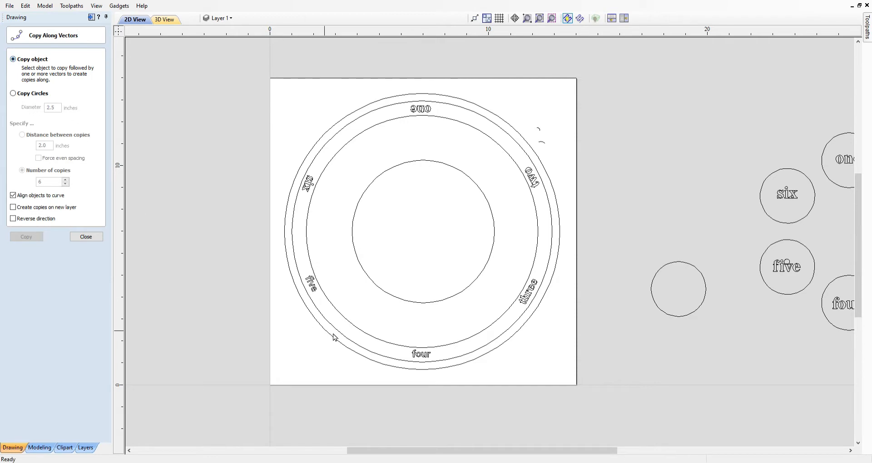
{"action": "left_click", "coordinate": [666, 315]}
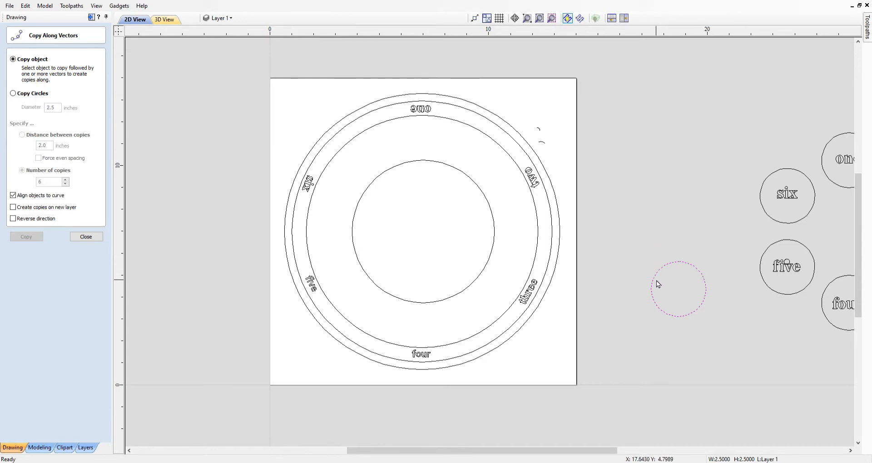
{"action": "left_click", "coordinate": [85, 237]}
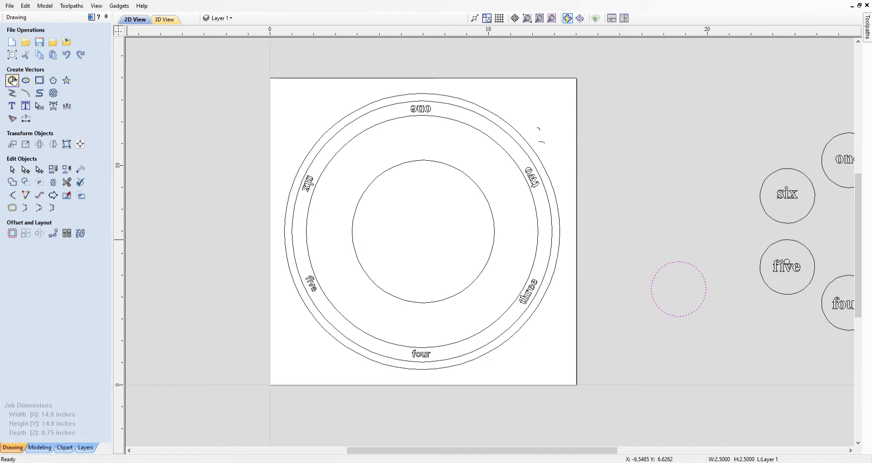
{"action": "left_click", "coordinate": [13, 81]}
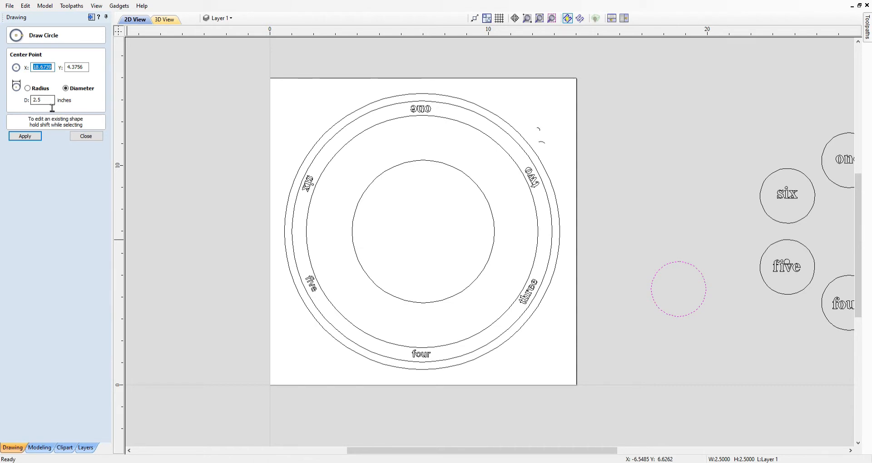
{"action": "left_click", "coordinate": [51, 106]}
{"action": "type", "text": "0"}
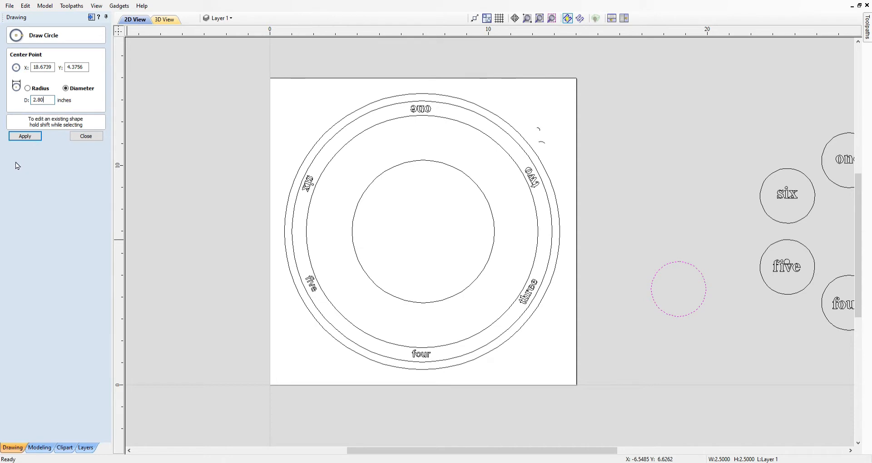
{"action": "left_click", "coordinate": [25, 137]}
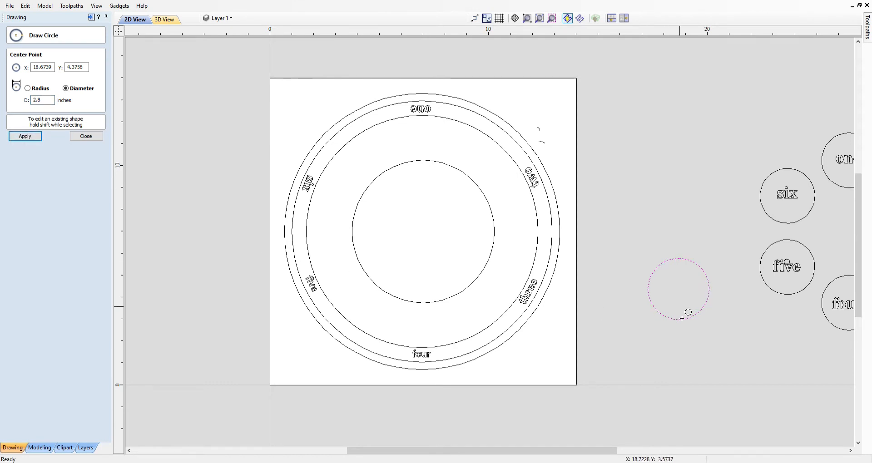
{"action": "left_click", "coordinate": [663, 237]}
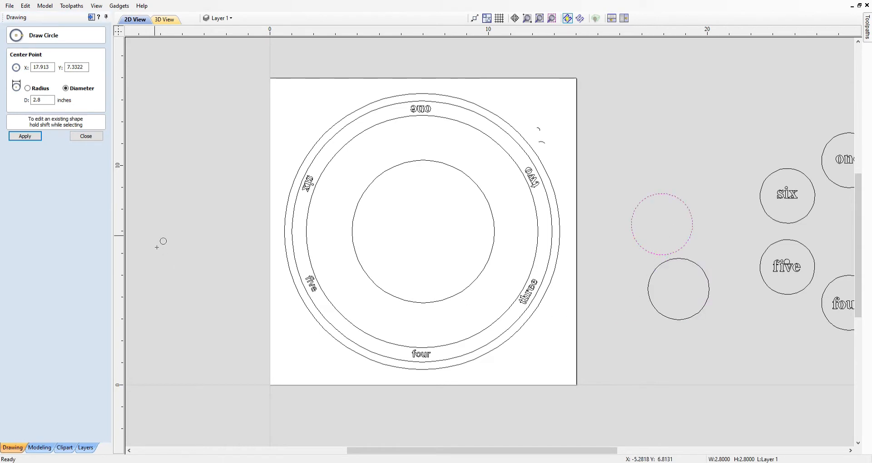
{"action": "left_click", "coordinate": [84, 137]}
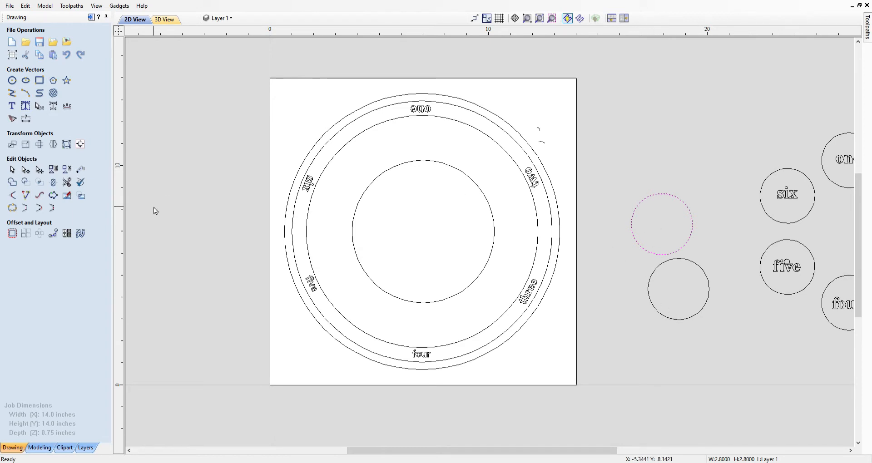
Copy the new 2.8-inch circle six times along the innermost circle, aligned to the curve.
{"action": "left_click", "coordinate": [53, 234]}
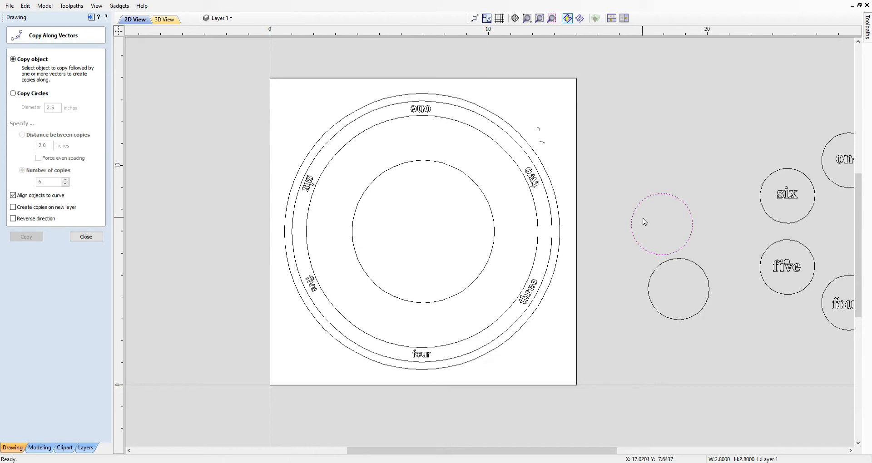
{"action": "left_click", "coordinate": [495, 231]}
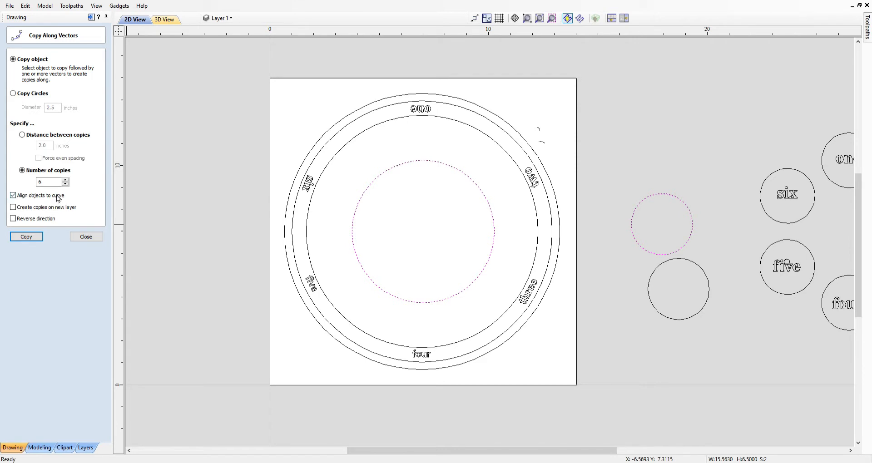
{"action": "left_click", "coordinate": [26, 237]}
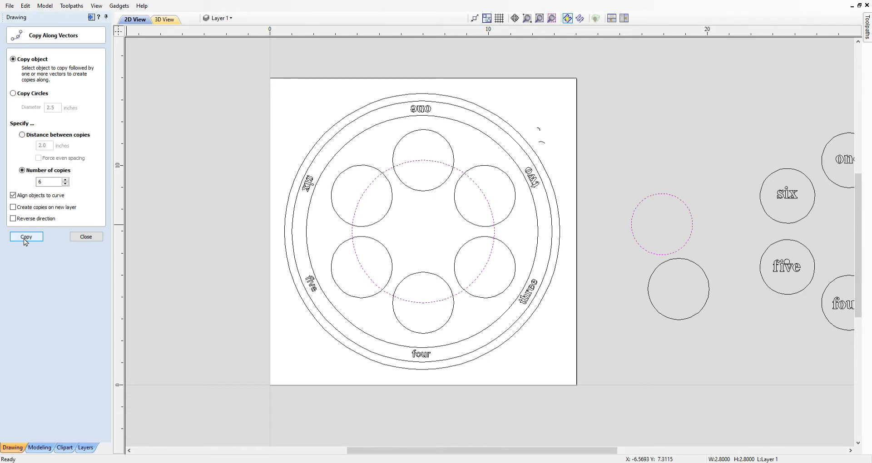
{"action": "left_click", "coordinate": [86, 238]}
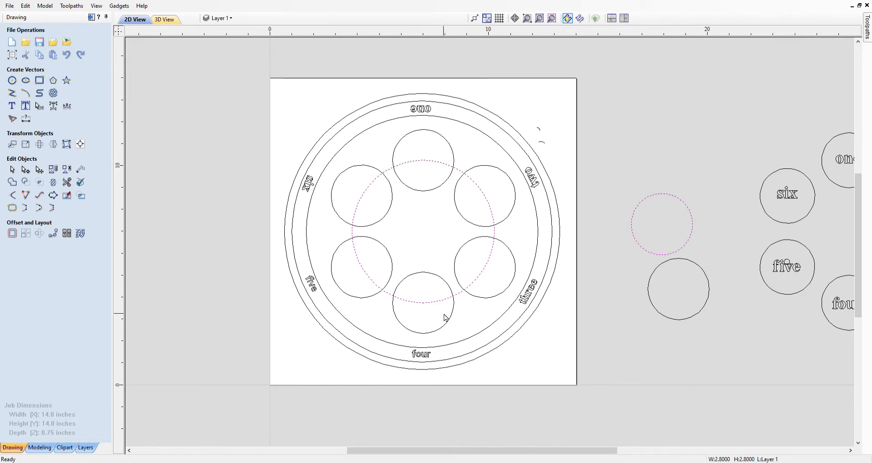
Examine the font, alignment and height settings of the upside-down word "one" on the ring.
{"action": "left_click", "coordinate": [420, 111]}
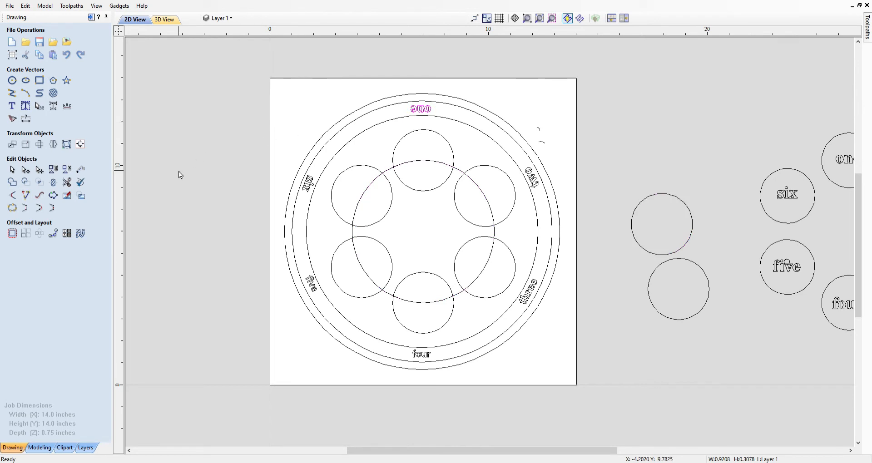
{"action": "left_click", "coordinate": [14, 106]}
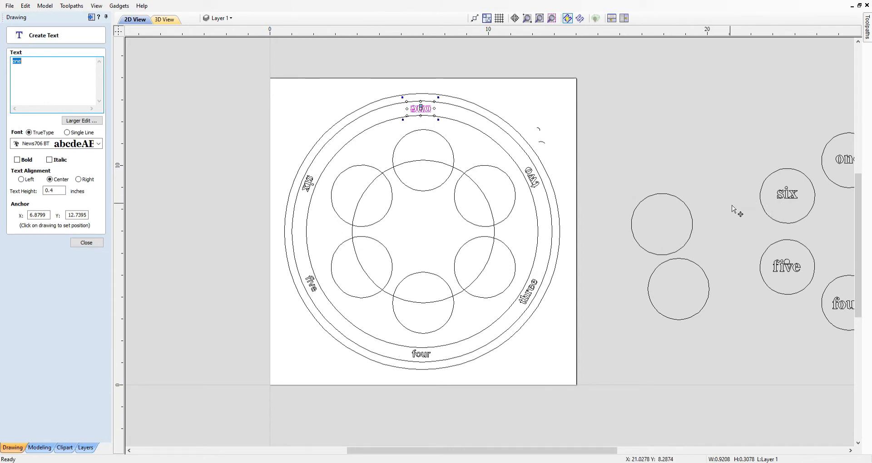
{"action": "left_click", "coordinate": [93, 242]}
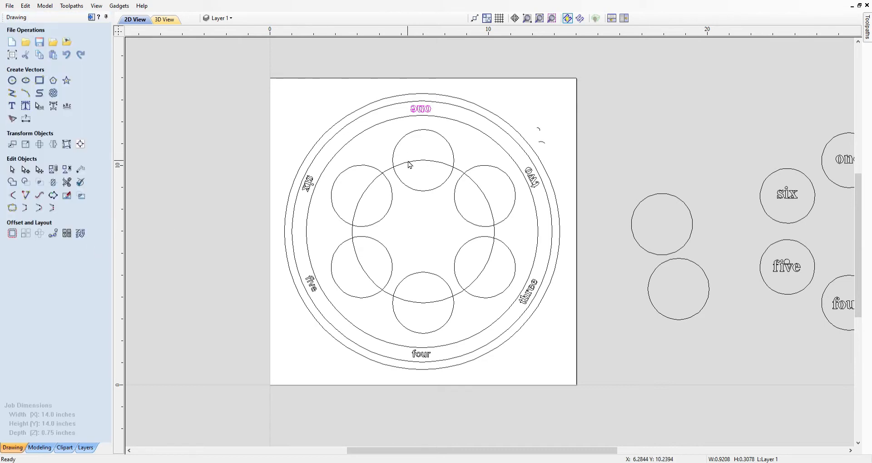
Move the innermost guide circle horizontally out of the job area, onto the two standalone 2.8-inch circles.
{"action": "left_click", "coordinate": [390, 172]}
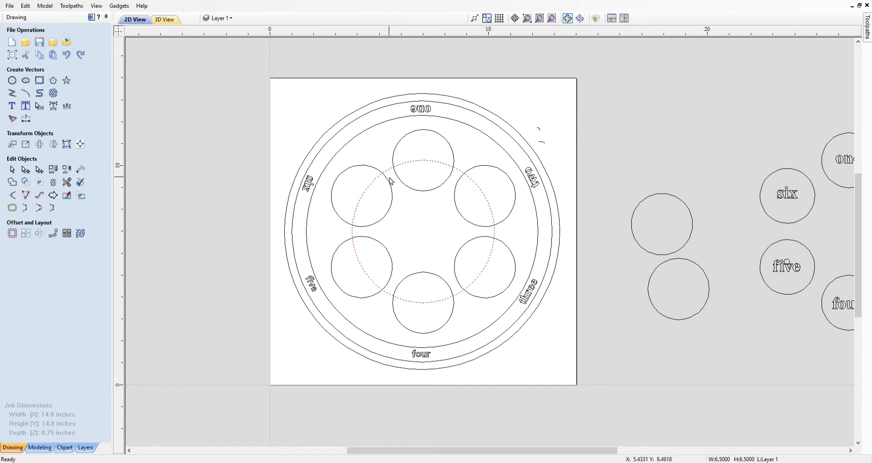
{"action": "key", "text": "Right"}
{"action": "key", "text": "Right"}
{"action": "key", "text": "Right"}
{"action": "key", "text": "Right"}
{"action": "key", "text": "Right"}
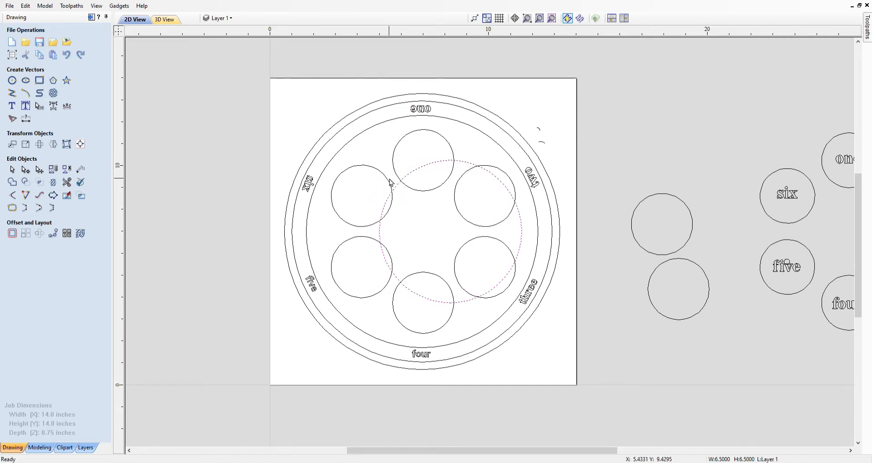
{"action": "key", "text": "Right"}
{"action": "key", "text": "Right"}
{"action": "key", "text": "Right"}
{"action": "key", "text": "Right"}
{"action": "key", "text": "Right"}
{"action": "key", "text": "Right"}
{"action": "key", "text": "Right"}
{"action": "key", "text": "Right"}
{"action": "key", "text": "Right"}
{"action": "key", "text": "Right"}
{"action": "key", "text": "Right"}
{"action": "key", "text": "Right"}
{"action": "key", "text": "Right"}
{"action": "key", "text": "Right"}
{"action": "key", "text": "Right"}
{"action": "key", "text": "Right"}
{"action": "key", "text": "Right"}
{"action": "key", "text": "Right"}
{"action": "key", "text": "Right"}
{"action": "key", "text": "Right"}
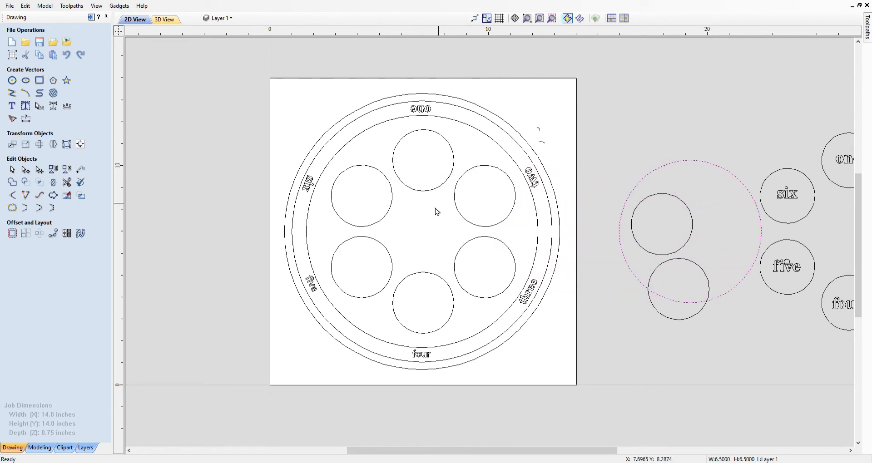
Move the word "one" from its small circle outside the job into the top circle of the six copies.
{"action": "left_click_drag", "start_coordinate": [487, 451], "coordinate": [539, 451]}
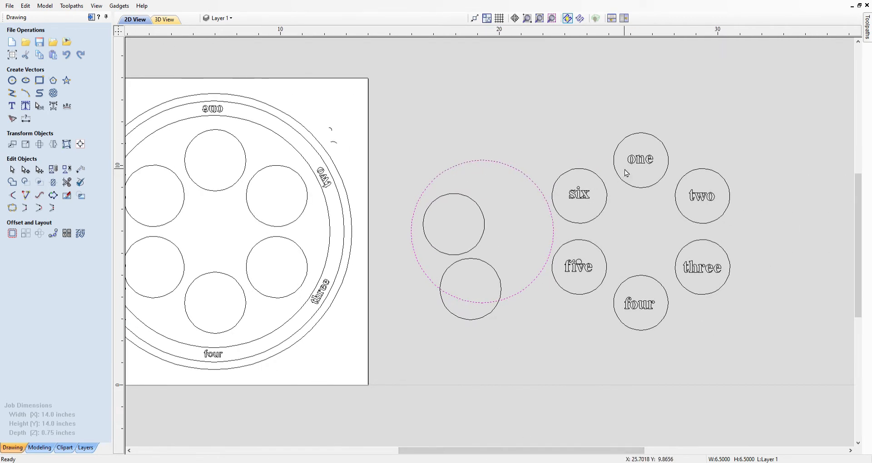
{"action": "left_click", "coordinate": [634, 163]}
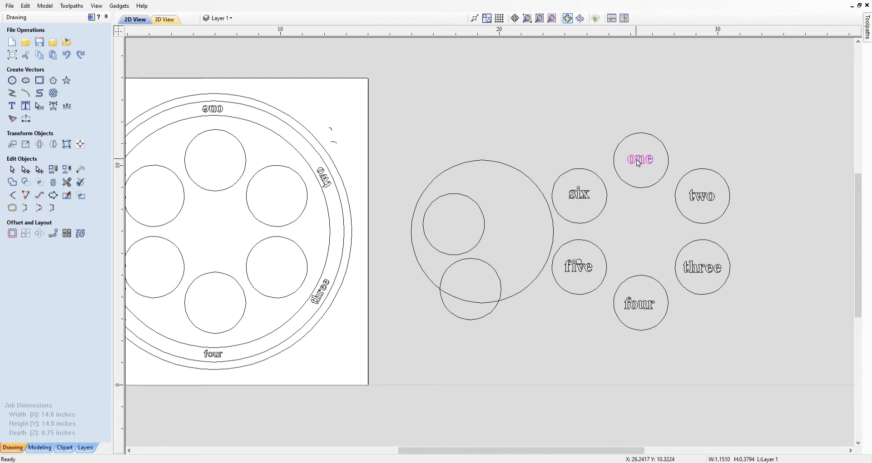
{"action": "left_click", "coordinate": [639, 163]}
{"action": "left_click_drag", "start_coordinate": [640, 163], "coordinate": [214, 166]}
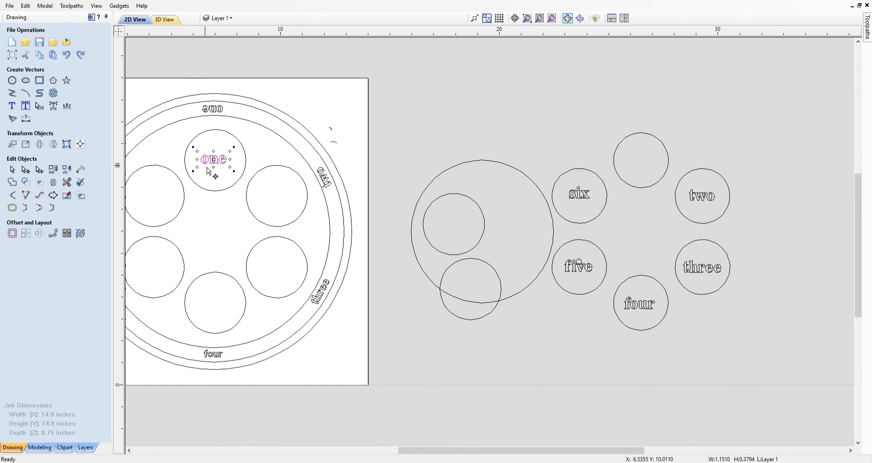
Move the words "two" and "three" from their circles outside the job into the two matching circles inside the ring.
{"action": "left_click", "coordinate": [700, 199]}
{"action": "left_click", "coordinate": [702, 199]}
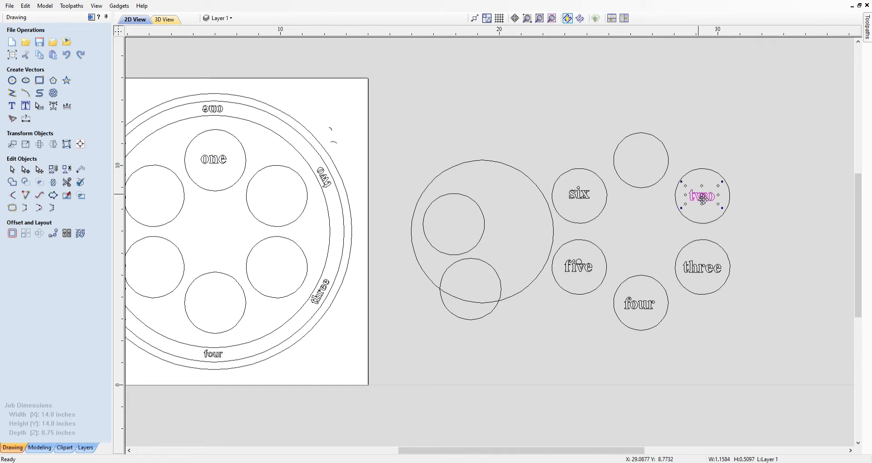
{"action": "left_click_drag", "start_coordinate": [703, 199], "coordinate": [278, 202]}
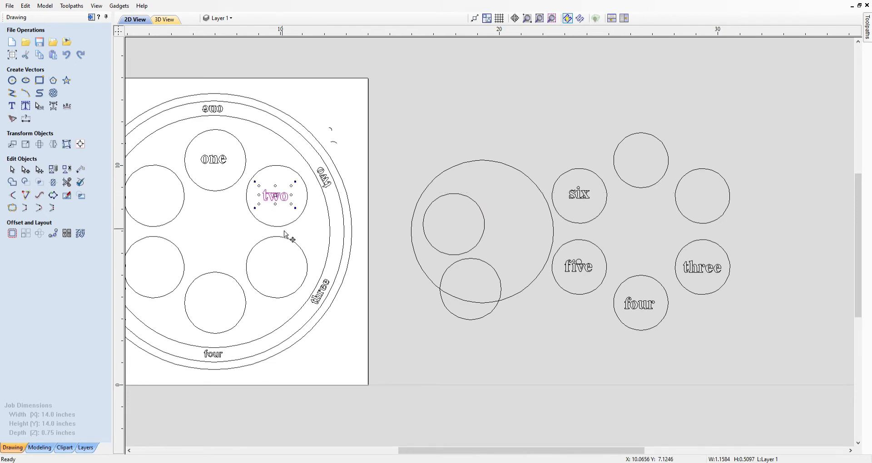
{"action": "left_click", "coordinate": [704, 272]}
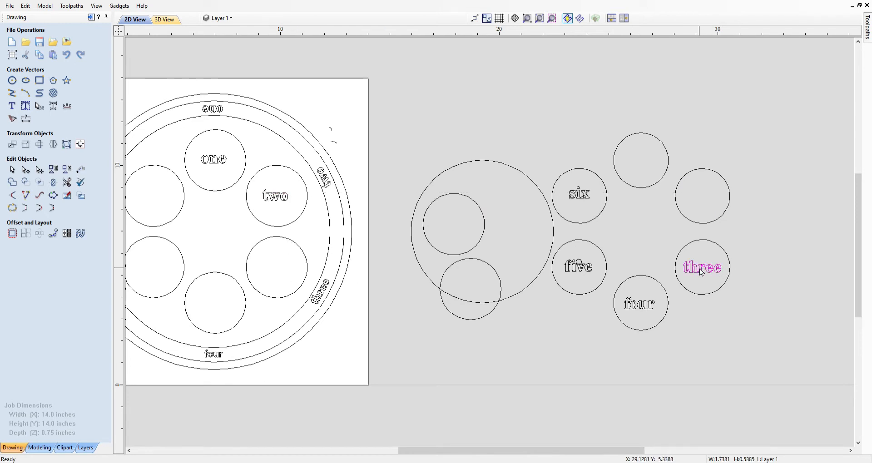
{"action": "left_click", "coordinate": [700, 267]}
{"action": "left_click", "coordinate": [701, 268]}
{"action": "left_click_drag", "start_coordinate": [701, 272], "coordinate": [279, 275]}
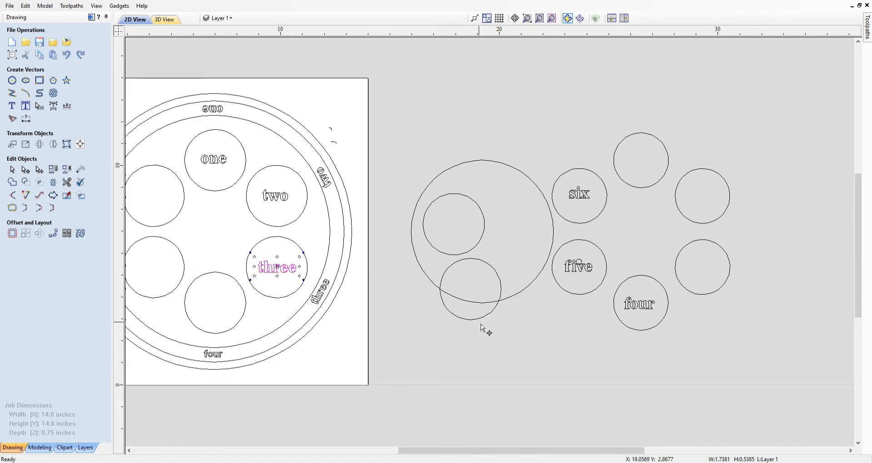
Move the words "four" and "five" from the circles outside the job into the matching circles inside the ring.
{"action": "left_click", "coordinate": [635, 308]}
{"action": "left_click", "coordinate": [635, 308]}
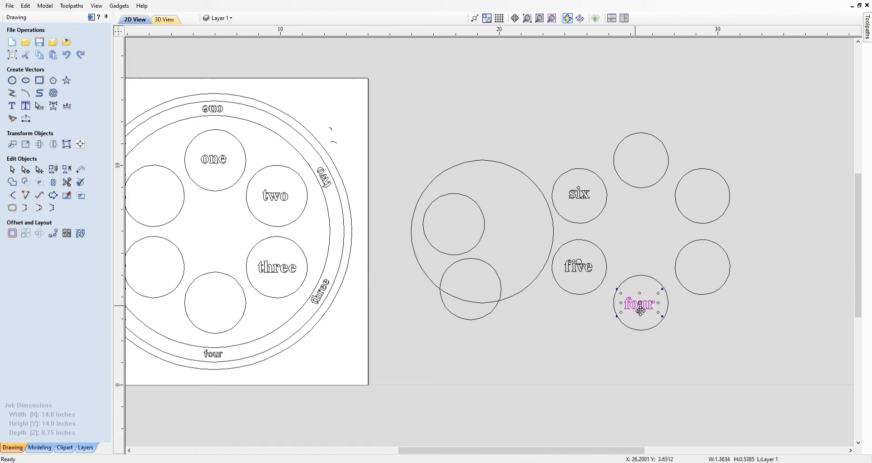
{"action": "left_click_drag", "start_coordinate": [636, 309], "coordinate": [215, 311]}
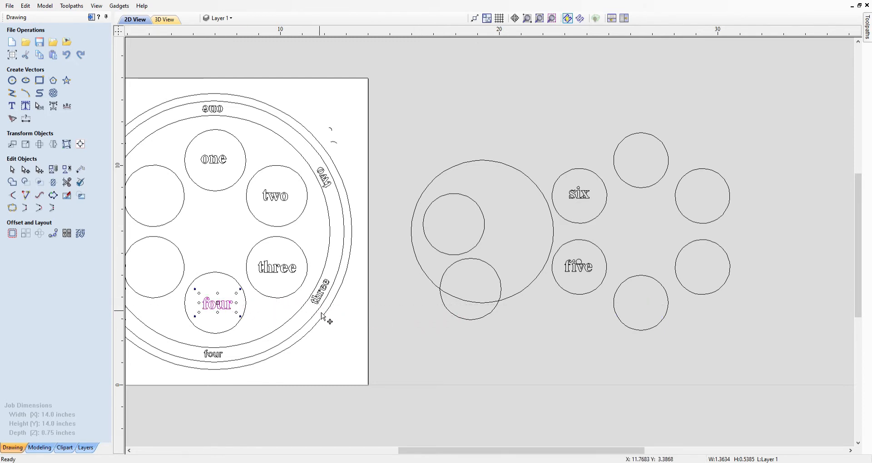
{"action": "left_click", "coordinate": [580, 267]}
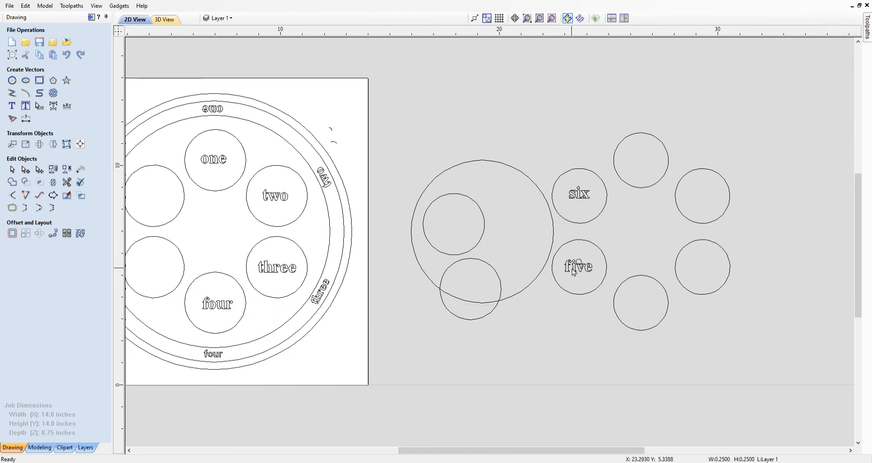
{"action": "left_click", "coordinate": [574, 271]}
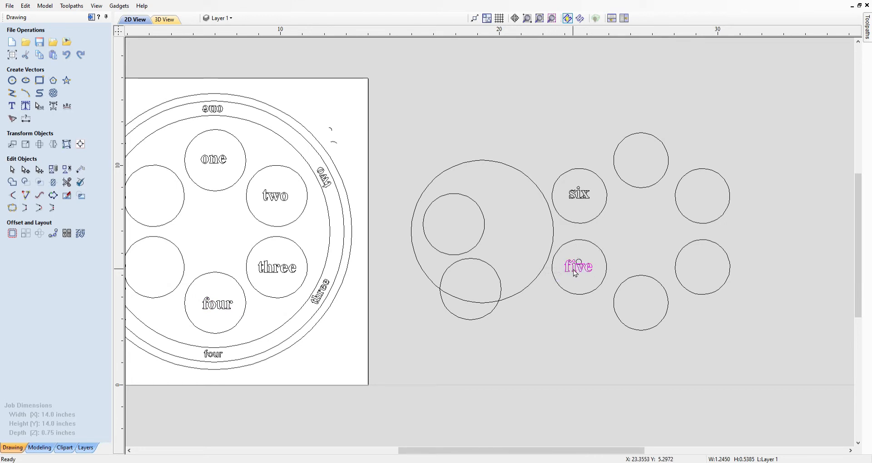
{"action": "left_click_drag", "start_coordinate": [574, 270], "coordinate": [153, 276]}
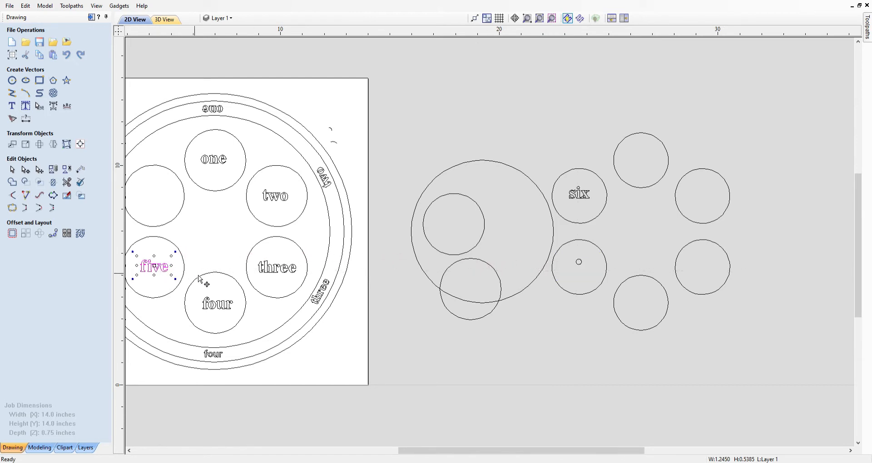
Move the word "six" from its circle outside the job into the remaining empty circle inside the ring.
{"action": "left_click", "coordinate": [581, 197]}
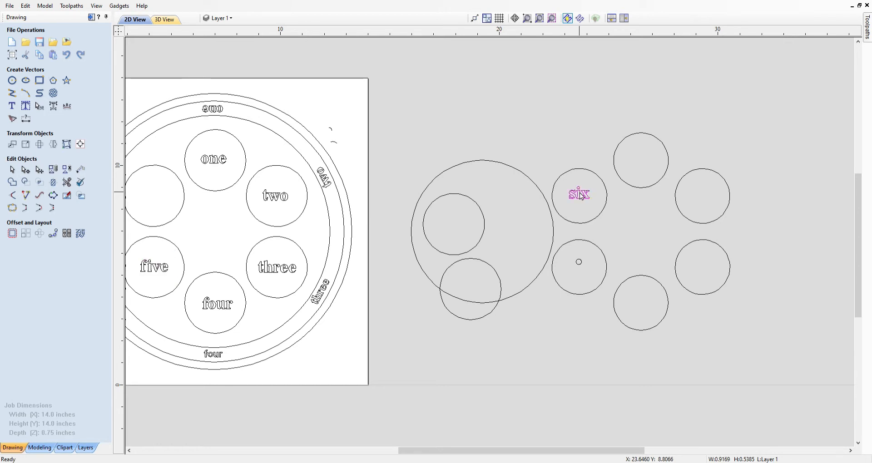
{"action": "left_click", "coordinate": [582, 197]}
{"action": "left_click_drag", "start_coordinate": [583, 199], "coordinate": [152, 203]}
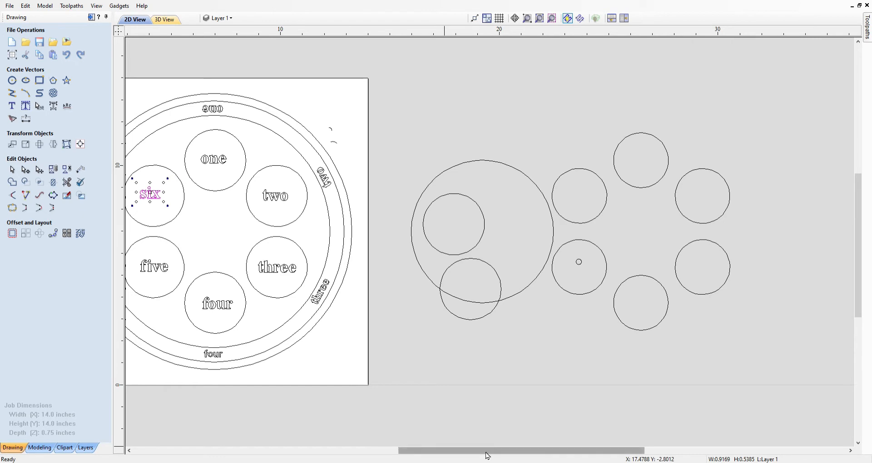
Try to align the circle around "four" together with its word to the material's centre, and undo the alignment.
{"action": "left_click_drag", "start_coordinate": [486, 454], "coordinate": [417, 458]}
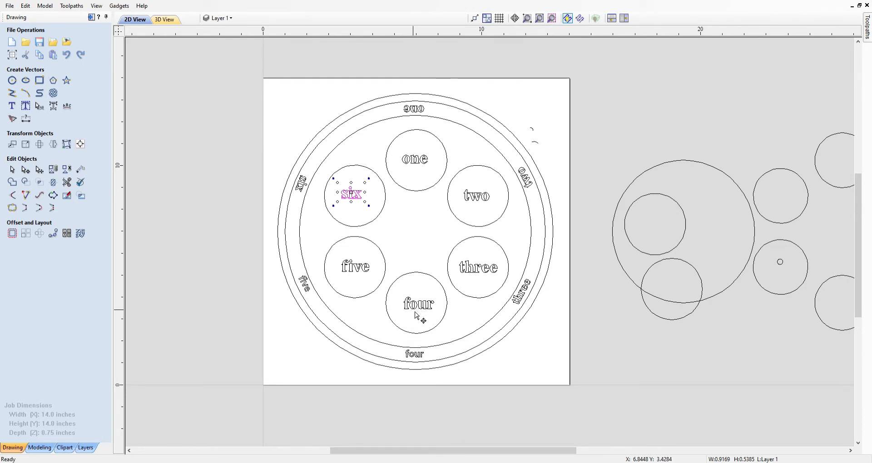
{"action": "left_click", "coordinate": [415, 274]}
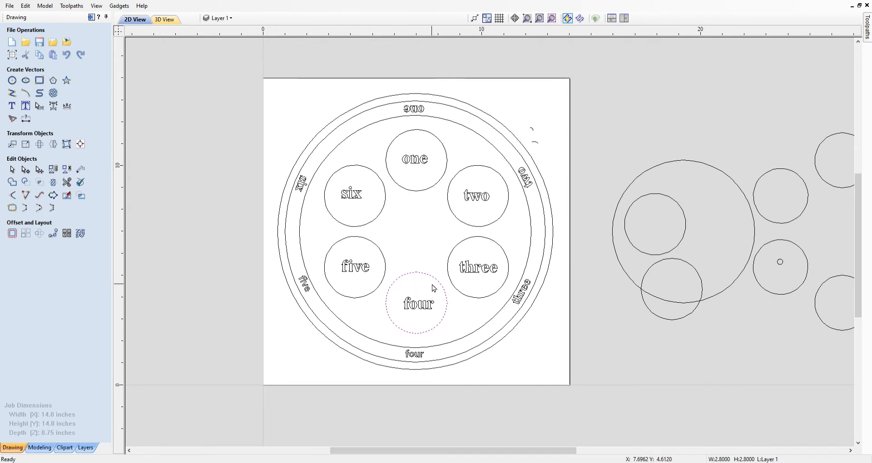
{"action": "left_click", "coordinate": [422, 306], "text": "shift"}
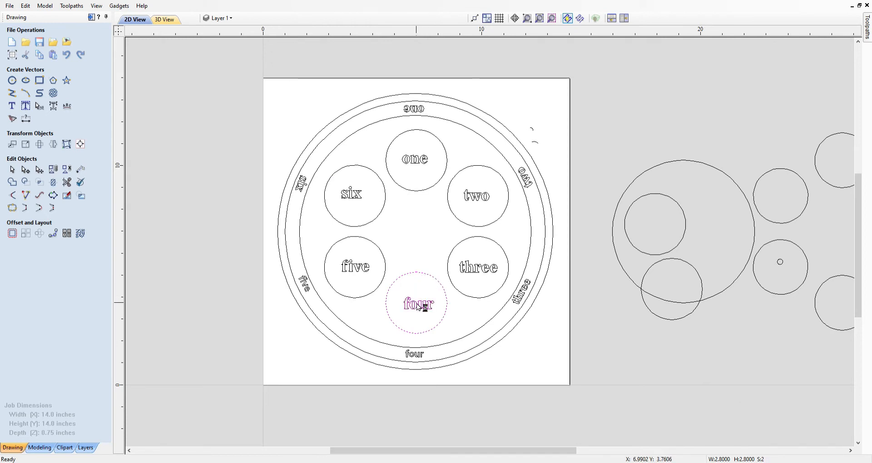
{"action": "left_click", "coordinate": [81, 145]}
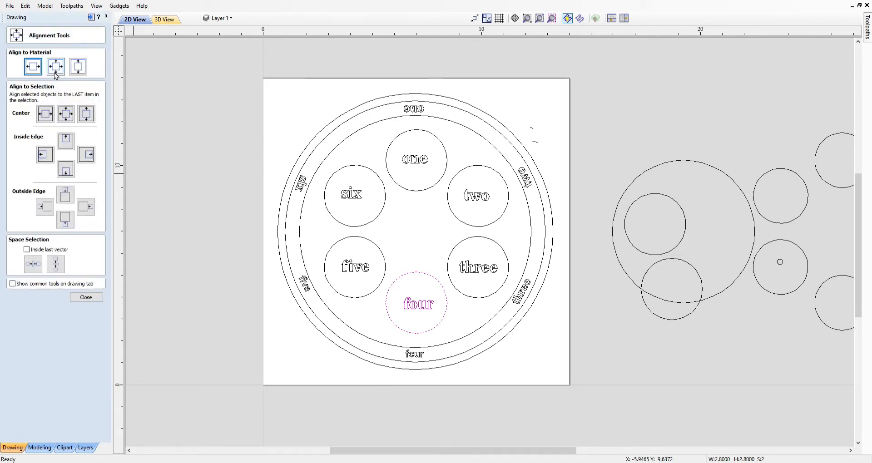
{"action": "left_click", "coordinate": [55, 69]}
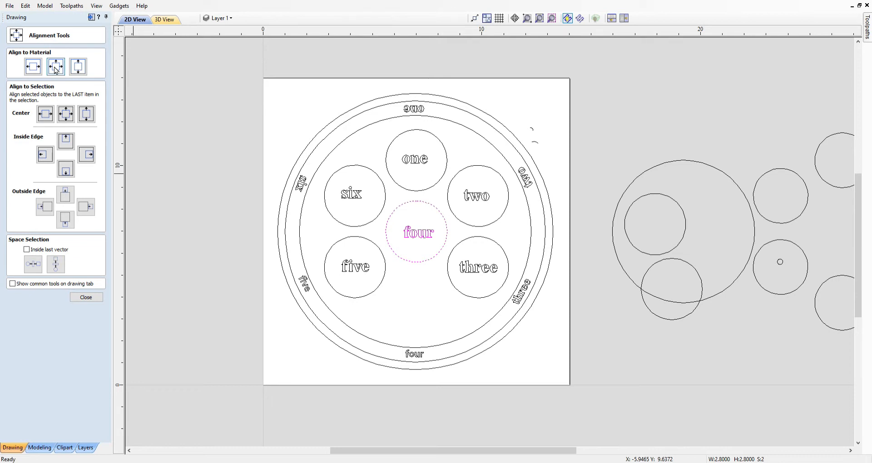
{"action": "left_click", "coordinate": [56, 71]}
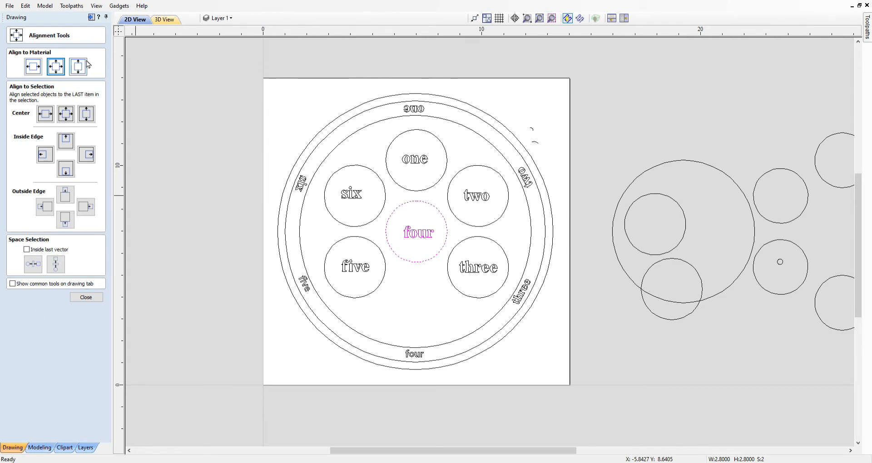
{"action": "left_click", "coordinate": [90, 297]}
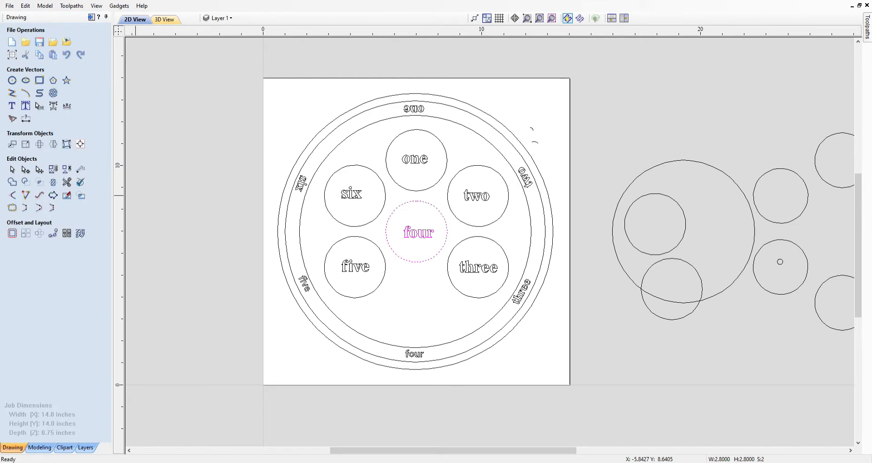
{"action": "left_click", "coordinate": [25, 8]}
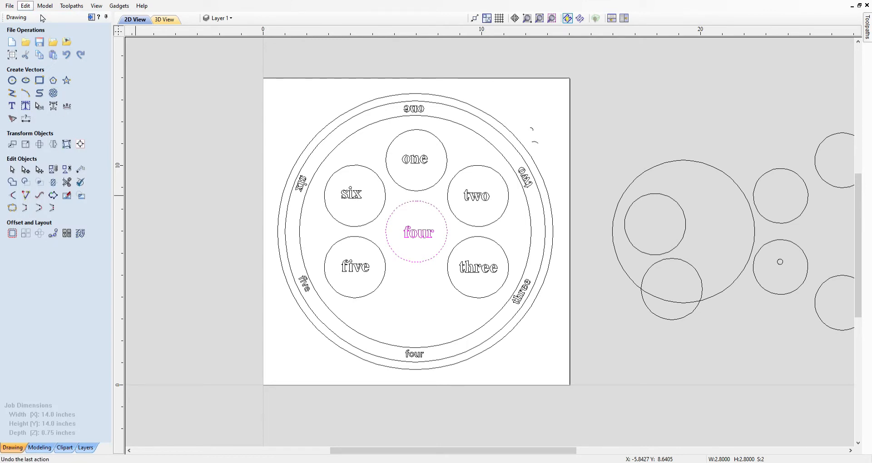
{"action": "left_click", "coordinate": [41, 18]}
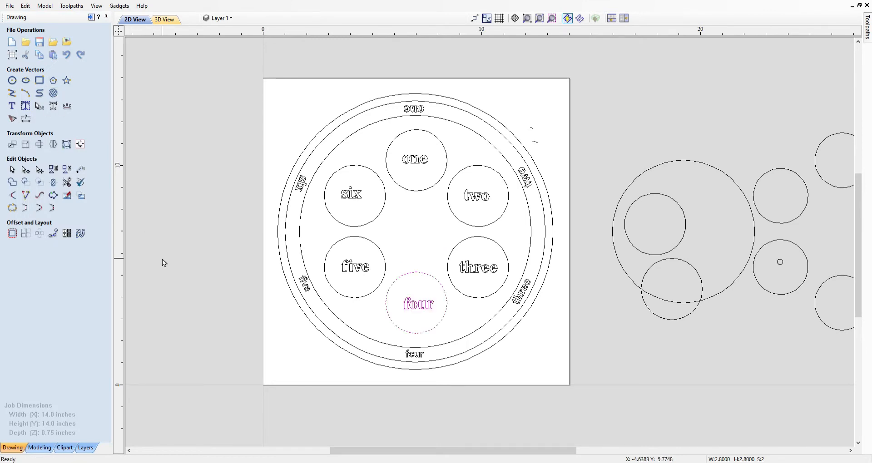
{"action": "left_click", "coordinate": [186, 269]}
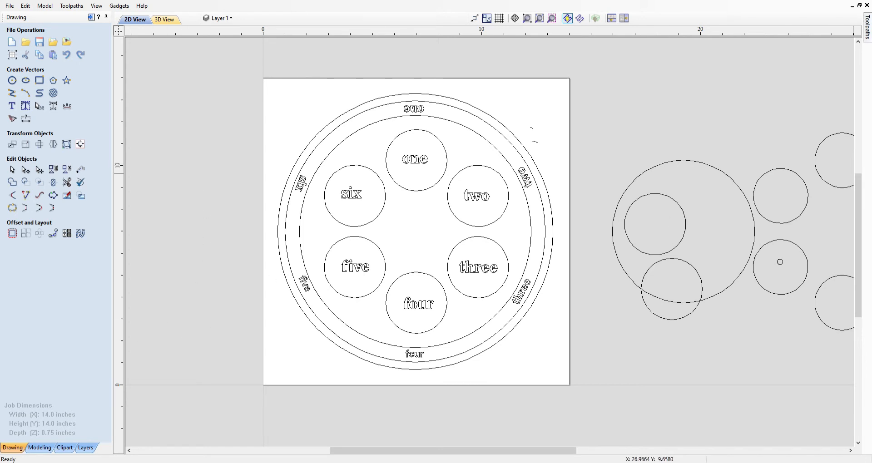
Select all six 2.8-inch circles around the words inside the ring for 3D modelling.
{"action": "mouse_move", "coordinate": [868, 34]}
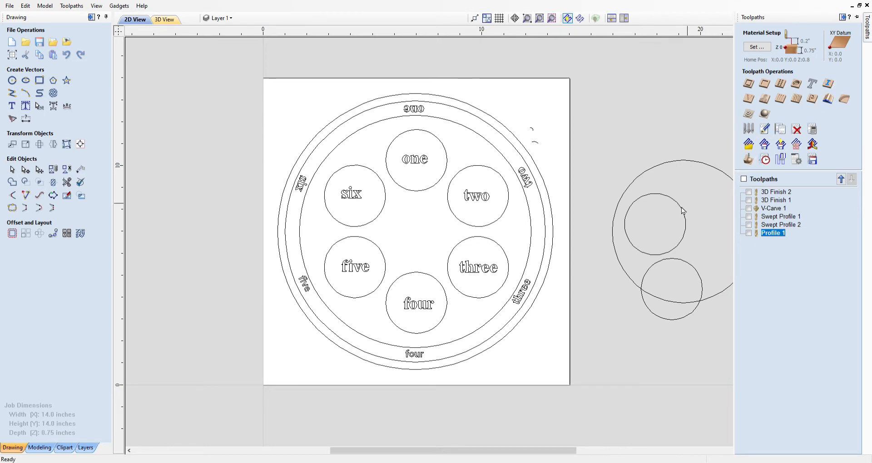
{"action": "left_click", "coordinate": [40, 448]}
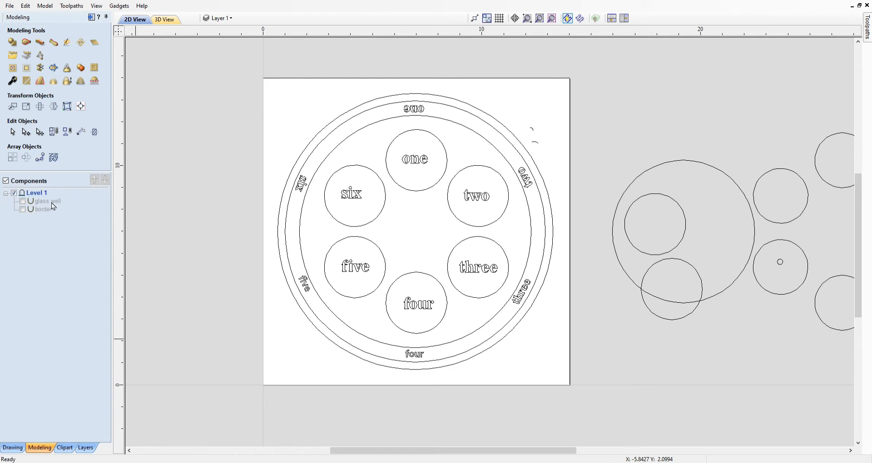
{"action": "left_click", "coordinate": [347, 170]}
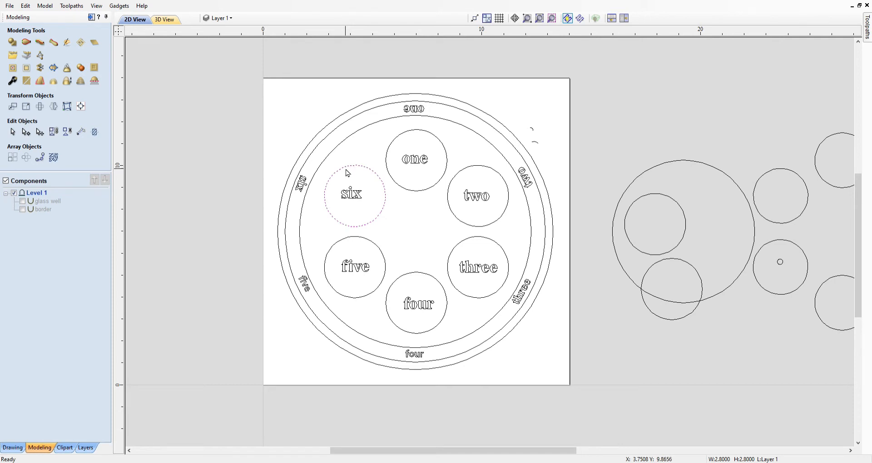
{"action": "left_click", "coordinate": [409, 131], "text": "shift"}
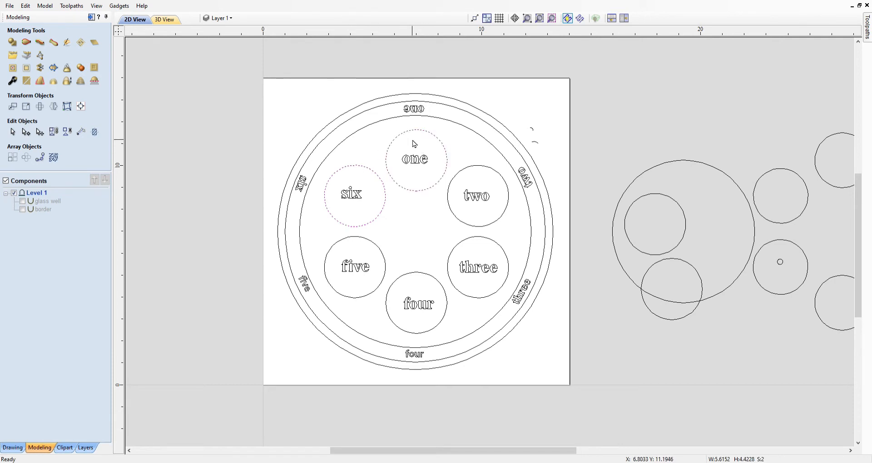
{"action": "left_click", "coordinate": [475, 169], "text": "shift"}
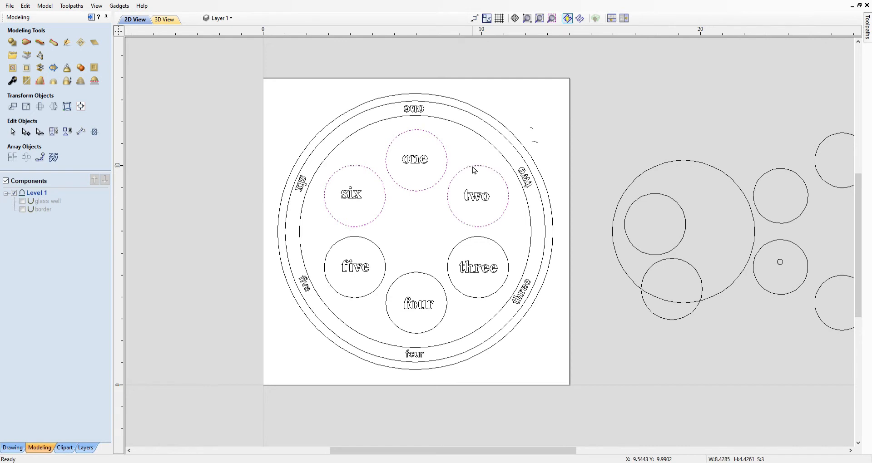
{"action": "left_click", "coordinate": [491, 240], "text": "shift"}
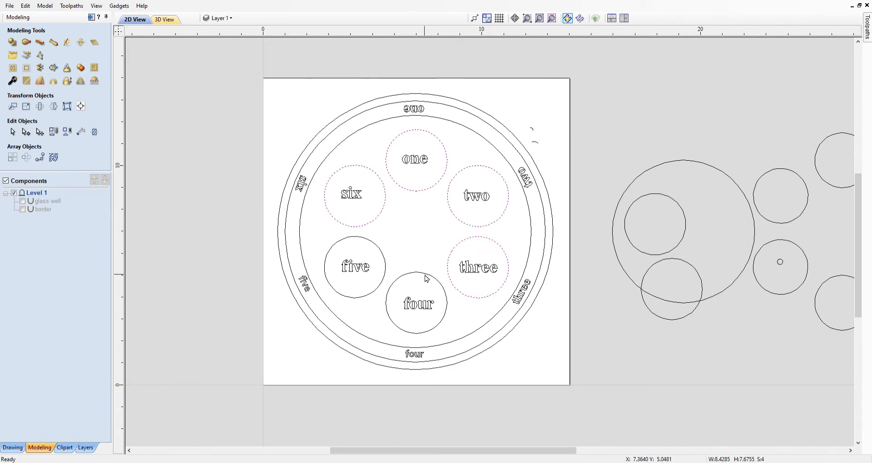
{"action": "left_click", "coordinate": [426, 273], "text": "shift"}
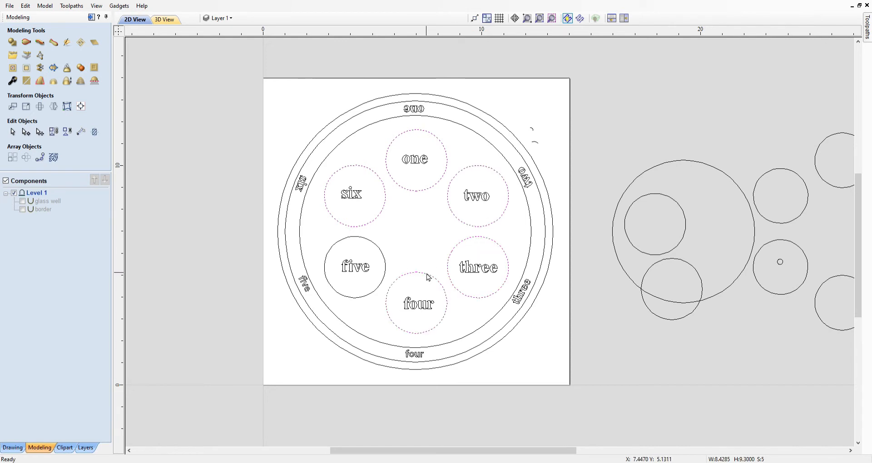
{"action": "left_click", "coordinate": [383, 253], "text": "shift"}
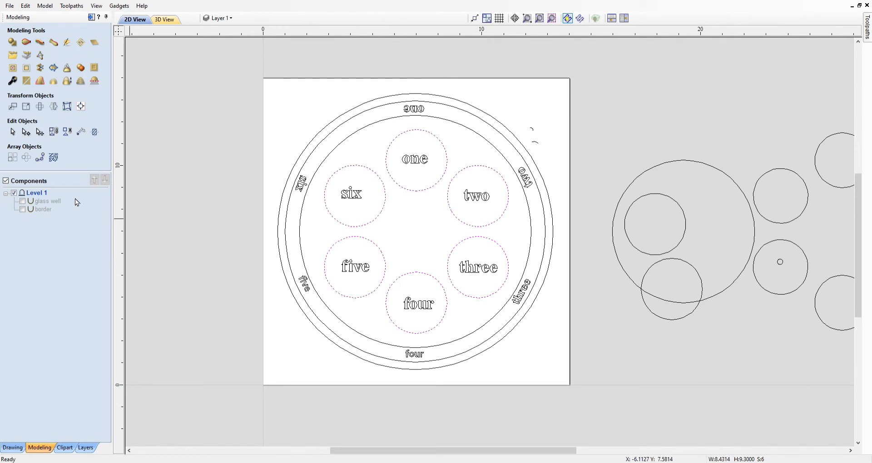
{"action": "left_click", "coordinate": [12, 43]}
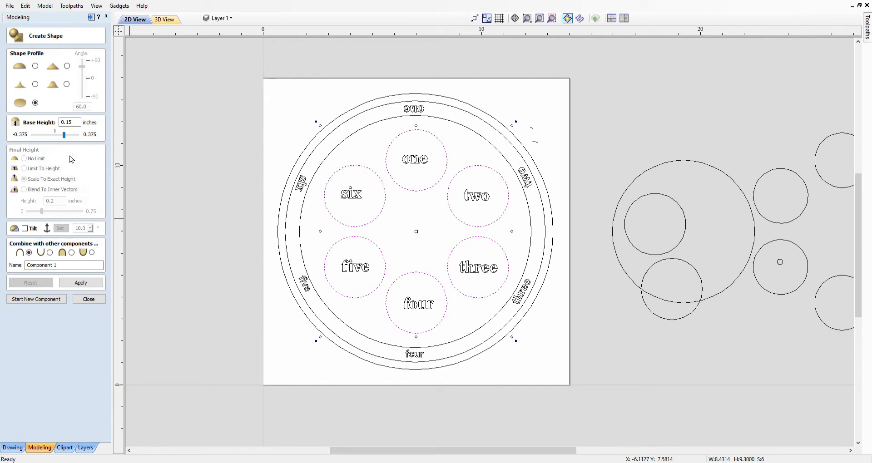
{"action": "left_click", "coordinate": [50, 253]}
{"action": "left_click", "coordinate": [89, 299]}
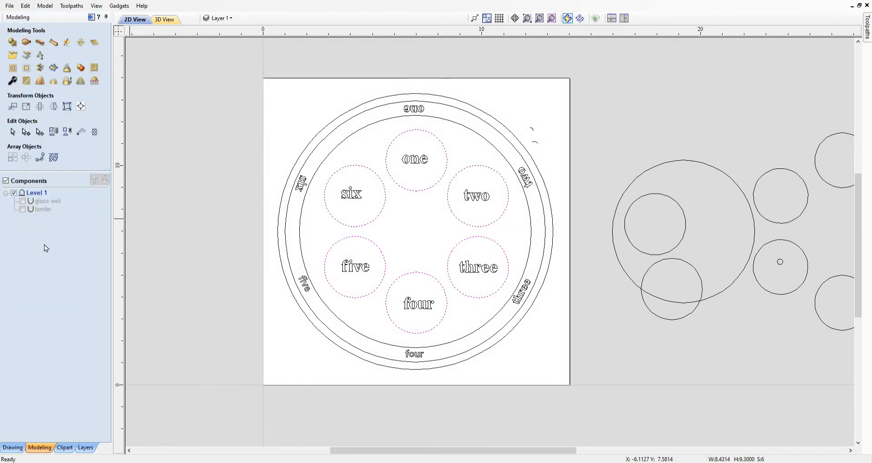
Show the existing "glass well" component and delete it.
{"action": "left_click", "coordinate": [22, 201]}
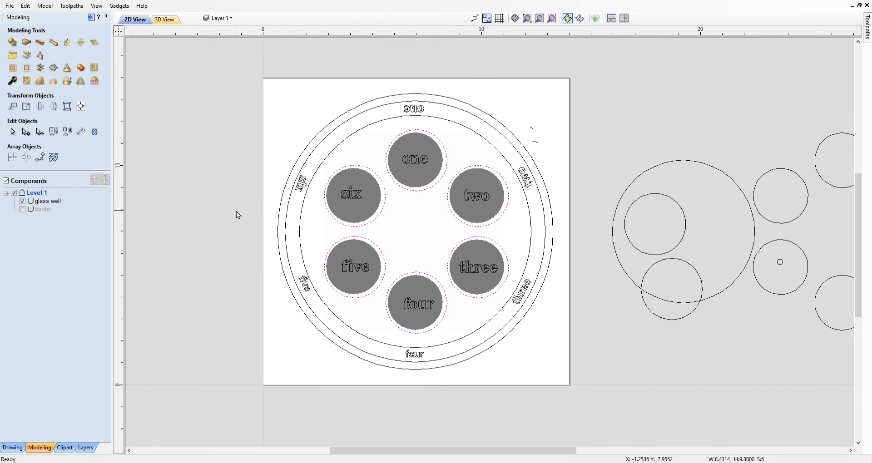
{"action": "left_click", "coordinate": [45, 201]}
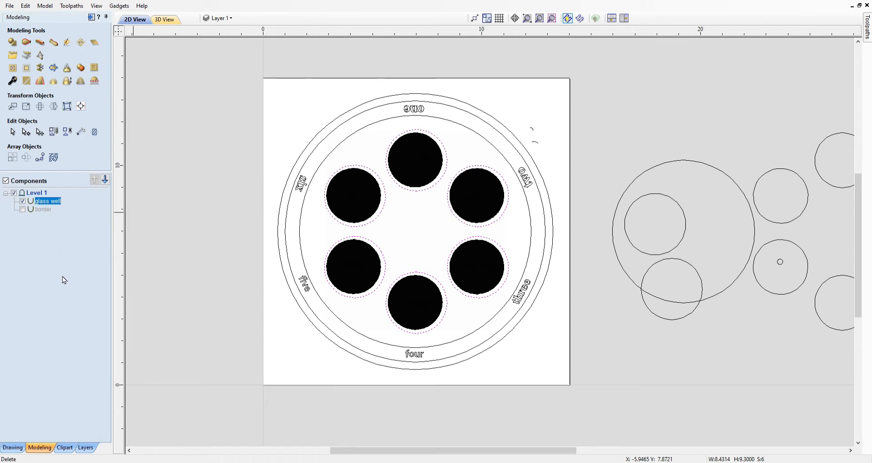
{"action": "key", "text": "Delete"}
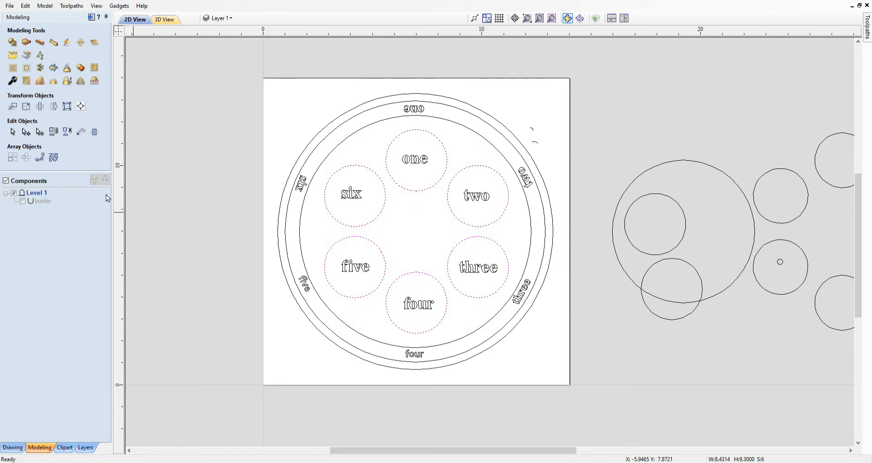
Create a flat subtractive component named "glass" from the six selected circles with a base height of 0.15 inches.
{"action": "left_click", "coordinate": [13, 43]}
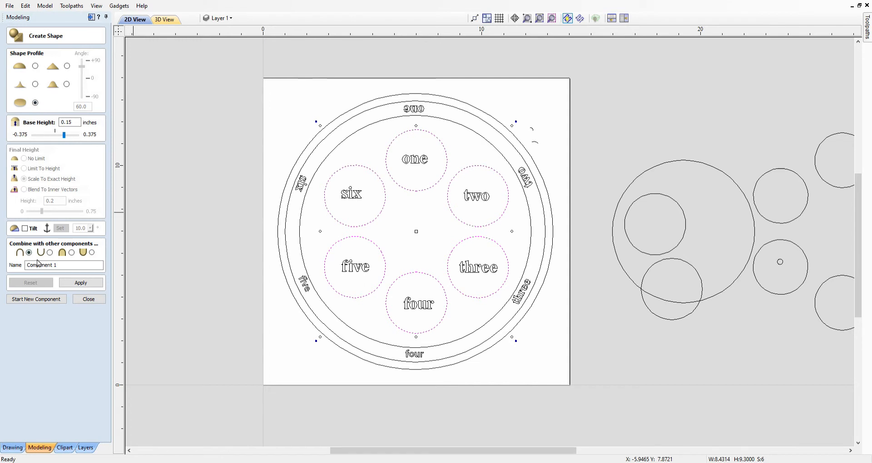
{"action": "left_click", "coordinate": [50, 253]}
{"action": "left_click", "coordinate": [64, 265]}
{"action": "key", "text": "BackSpace"}
{"action": "key", "text": "BackSpace"}
{"action": "key", "text": "BackSpace"}
{"action": "key", "text": "BackSpace"}
{"action": "key", "text": "BackSpace"}
{"action": "key", "text": "BackSpace"}
{"action": "key", "text": "BackSpace"}
{"action": "key", "text": "BackSpace"}
{"action": "key", "text": "BackSpace"}
{"action": "key", "text": "BackSpace"}
{"action": "type", "text": "a"}
{"action": "left_click", "coordinate": [80, 284]}
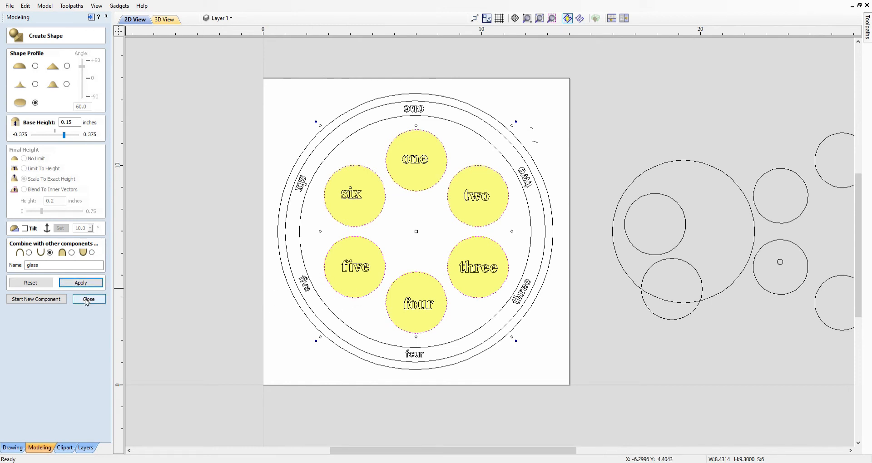
{"action": "left_click", "coordinate": [87, 300]}
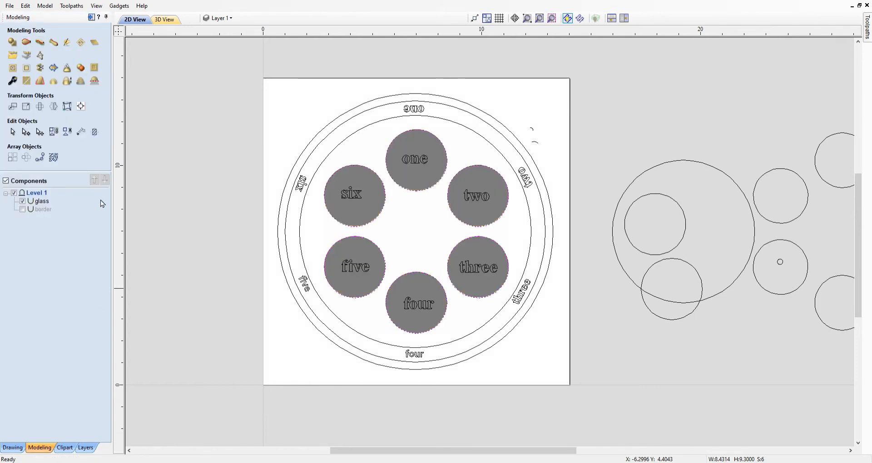
{"action": "left_click", "coordinate": [317, 152]}
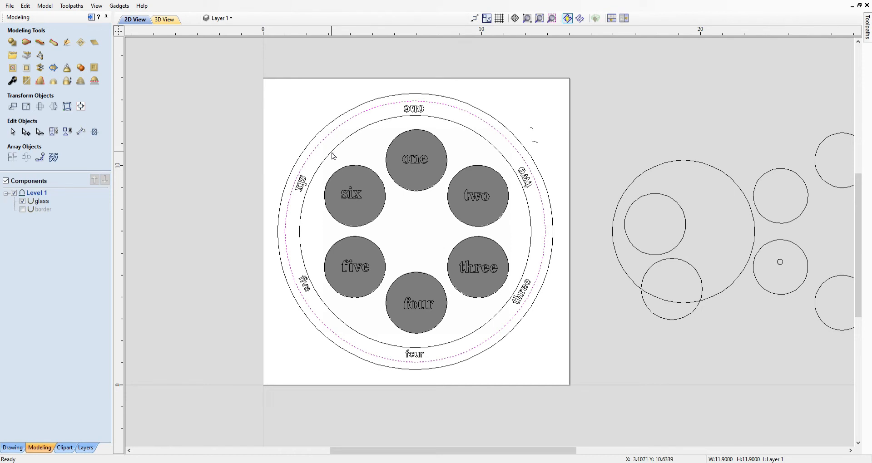
{"action": "left_click", "coordinate": [332, 155], "text": "shift"}
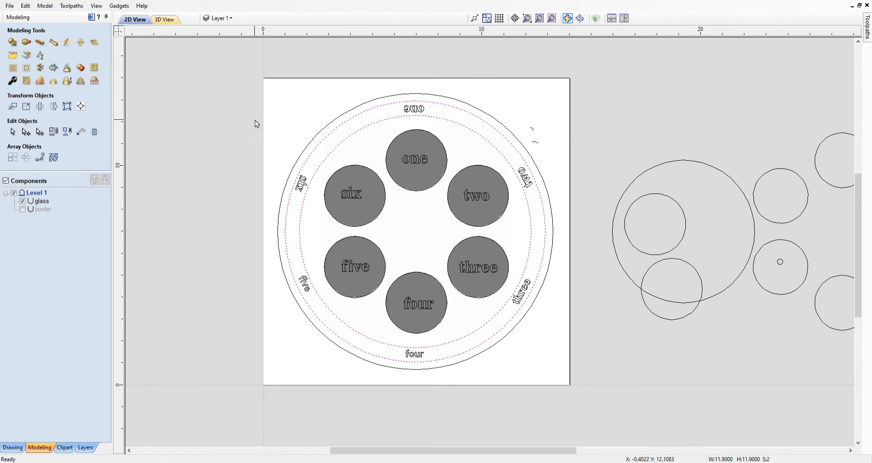
{"action": "left_click", "coordinate": [14, 43]}
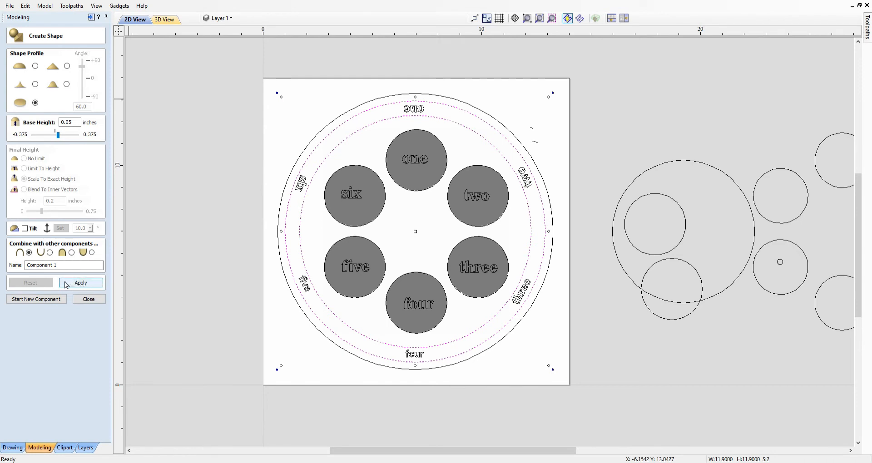
{"action": "left_click", "coordinate": [82, 301]}
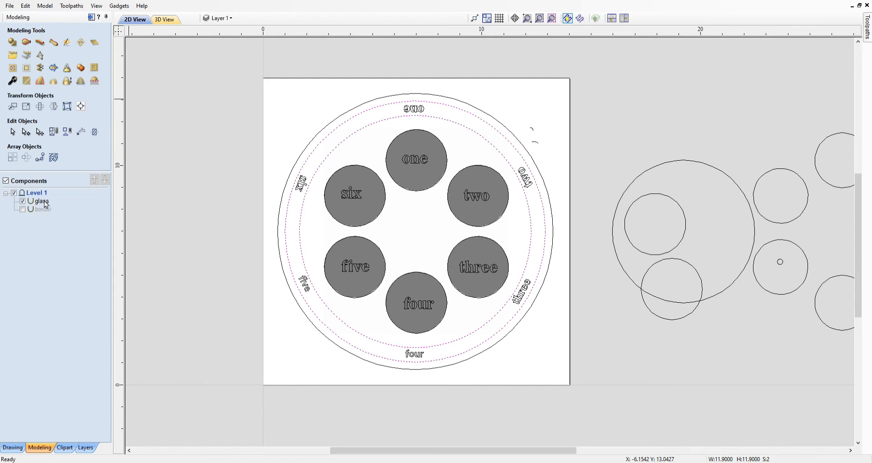
Show the existing border component and recalculate the 3D Finish 2 toolpath.
{"action": "left_click", "coordinate": [22, 209]}
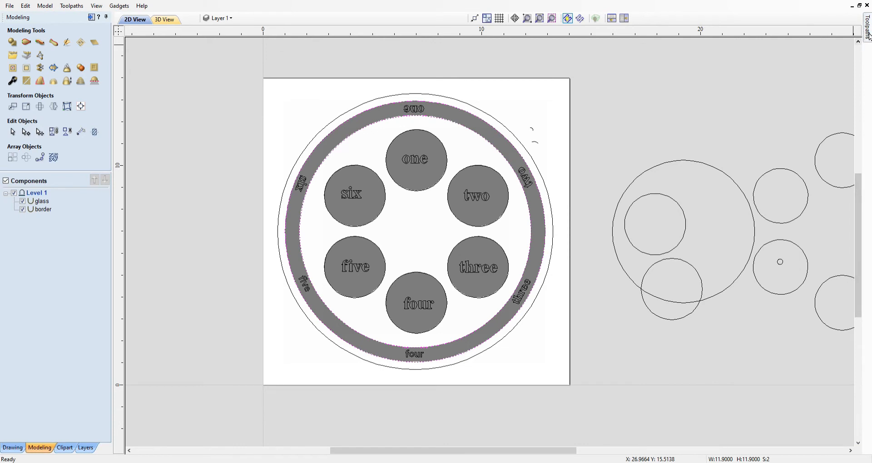
{"action": "mouse_move", "coordinate": [867, 36]}
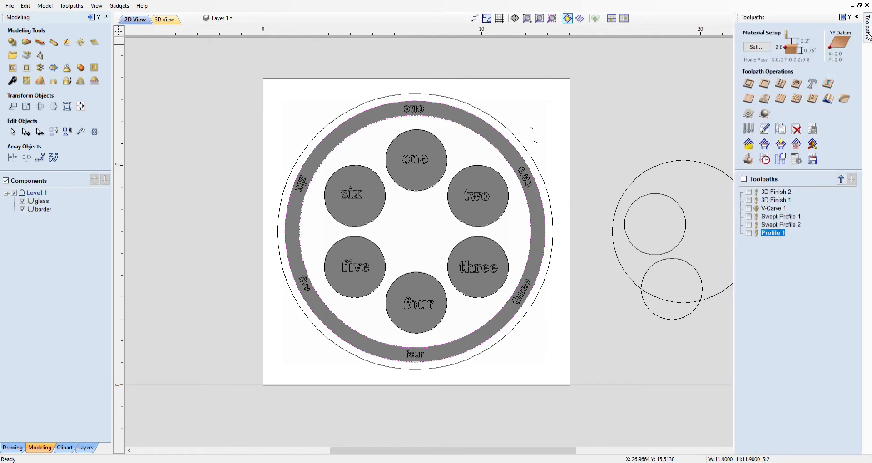
{"action": "left_click", "coordinate": [776, 192]}
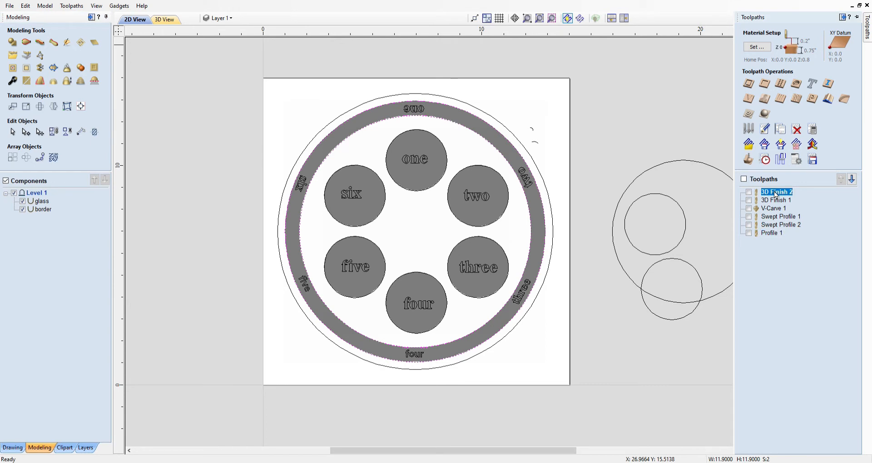
{"action": "double_click", "coordinate": [775, 193]}
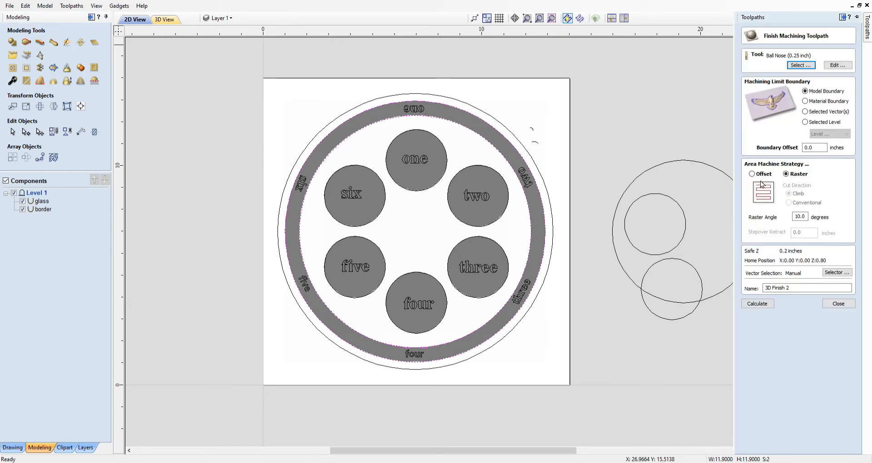
{"action": "left_click", "coordinate": [833, 66]}
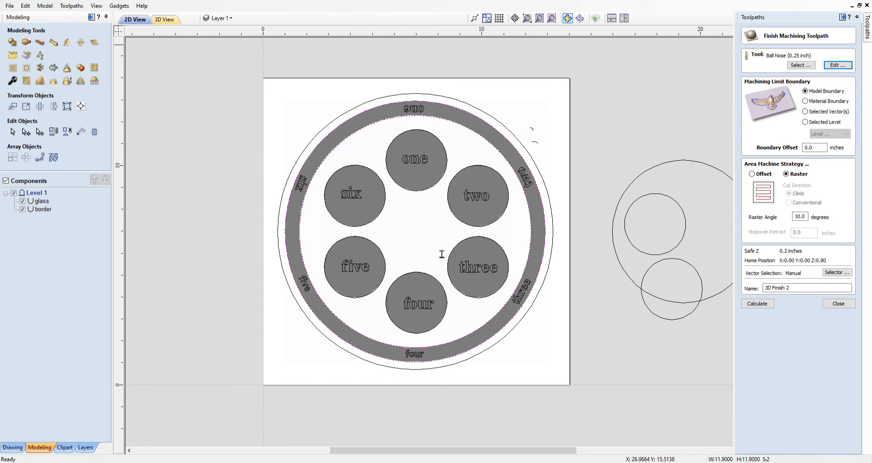
{"action": "left_click", "coordinate": [508, 357]}
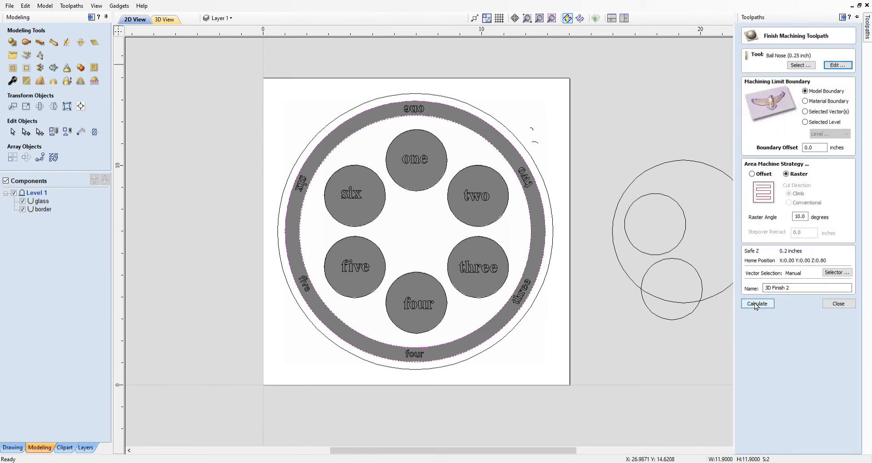
{"action": "left_click", "coordinate": [756, 304]}
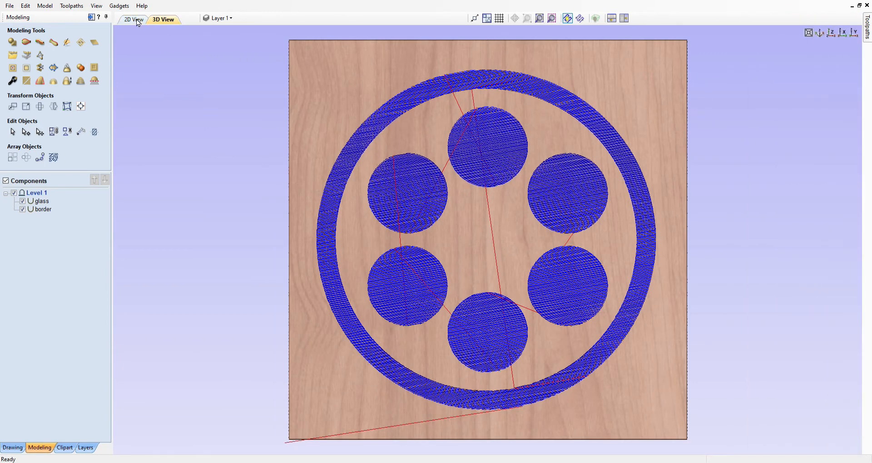
Open the 3D Finish 1 toolpath for editing and select the six circles around the words inside the ring.
{"action": "left_click", "coordinate": [124, 22]}
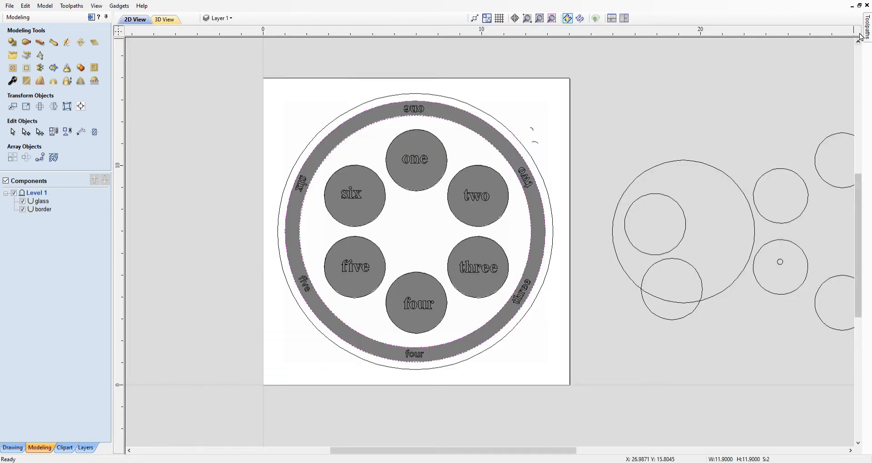
{"action": "mouse_move", "coordinate": [867, 32]}
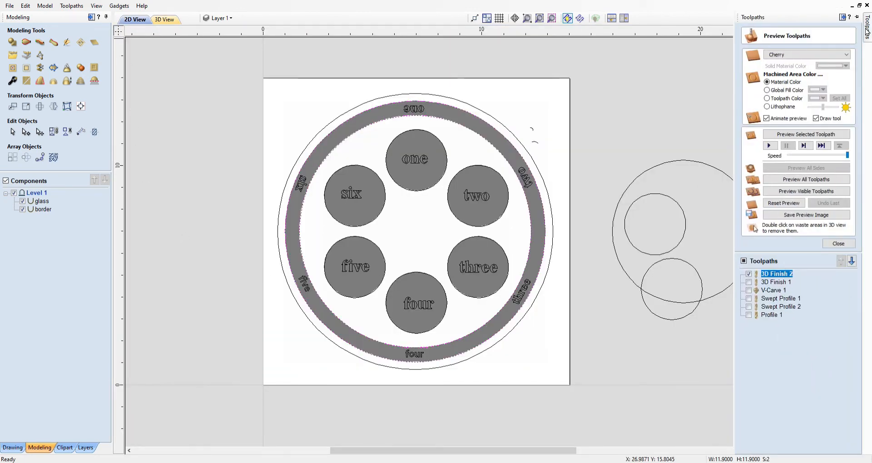
{"action": "left_click", "coordinate": [776, 282]}
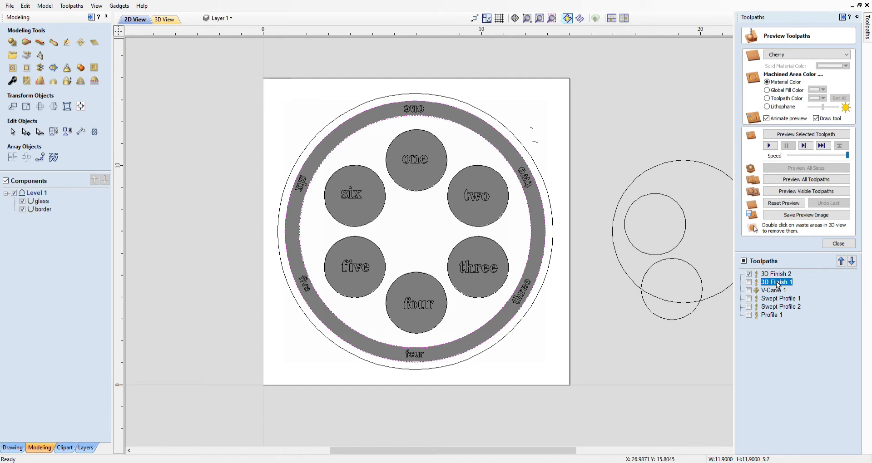
{"action": "double_click", "coordinate": [777, 284]}
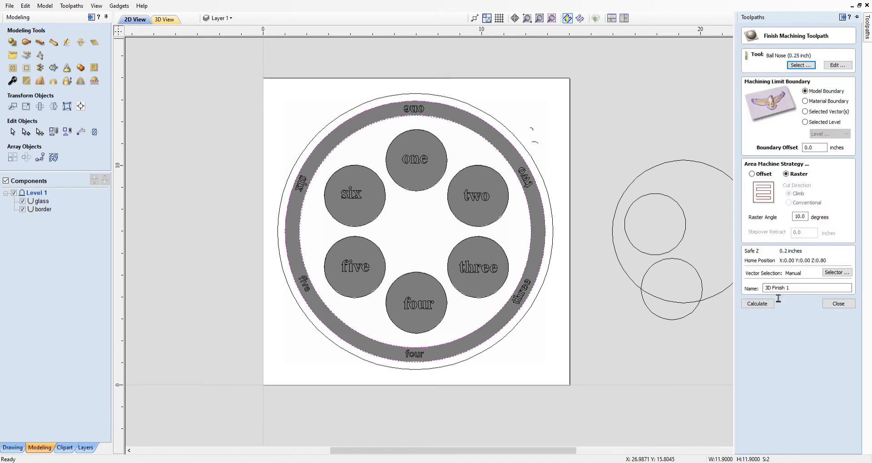
{"action": "left_click", "coordinate": [418, 194]}
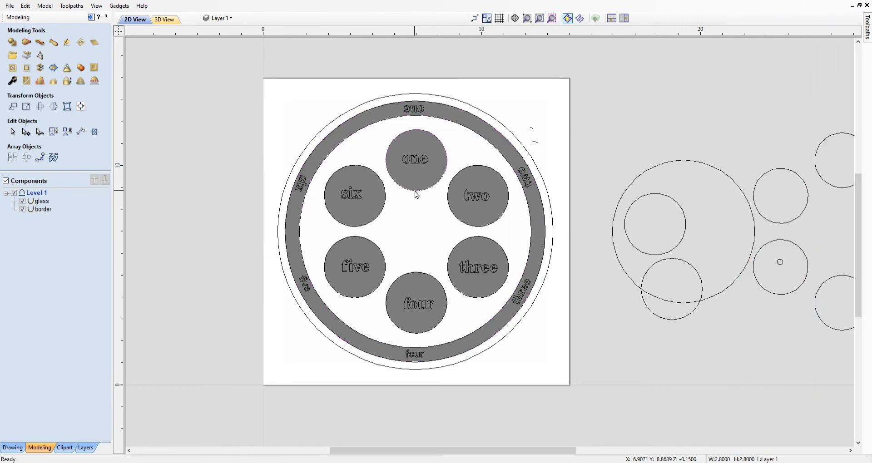
{"action": "left_click", "coordinate": [381, 219], "text": "shift"}
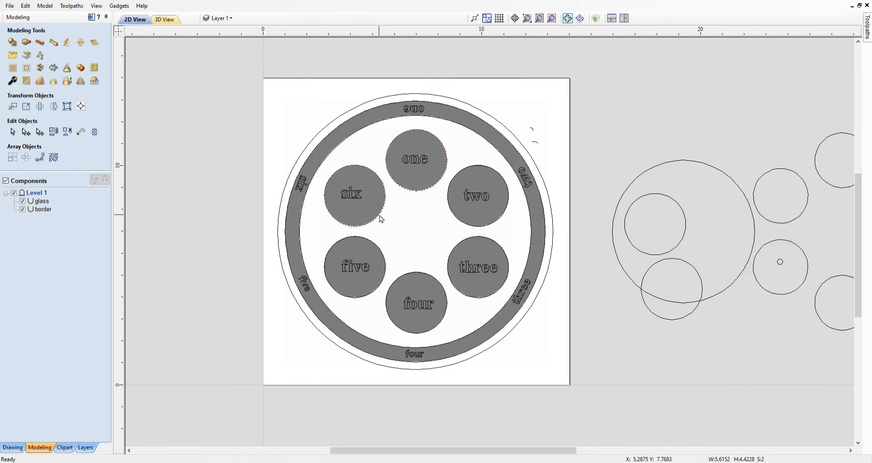
{"action": "left_click", "coordinate": [386, 262], "text": "shift"}
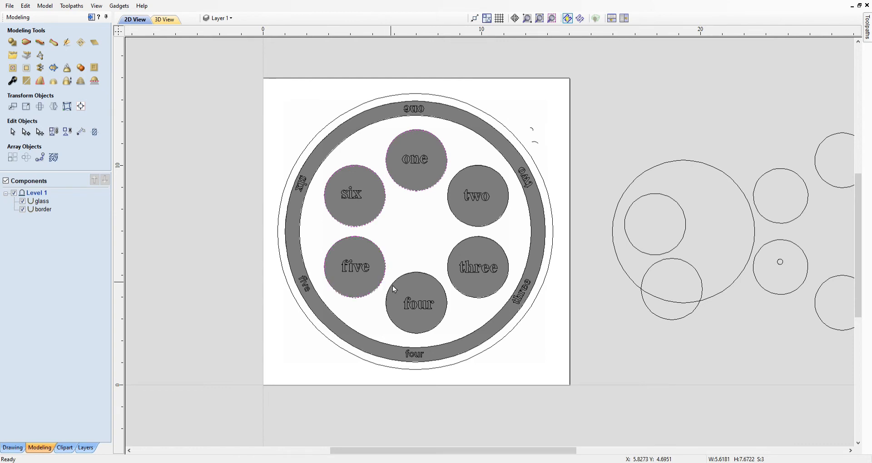
{"action": "left_click", "coordinate": [421, 272], "text": "shift"}
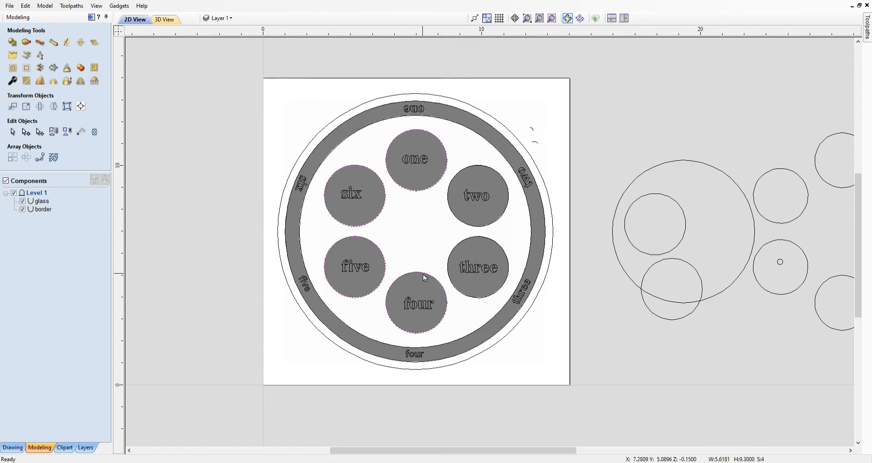
{"action": "left_click", "coordinate": [457, 247], "text": "shift"}
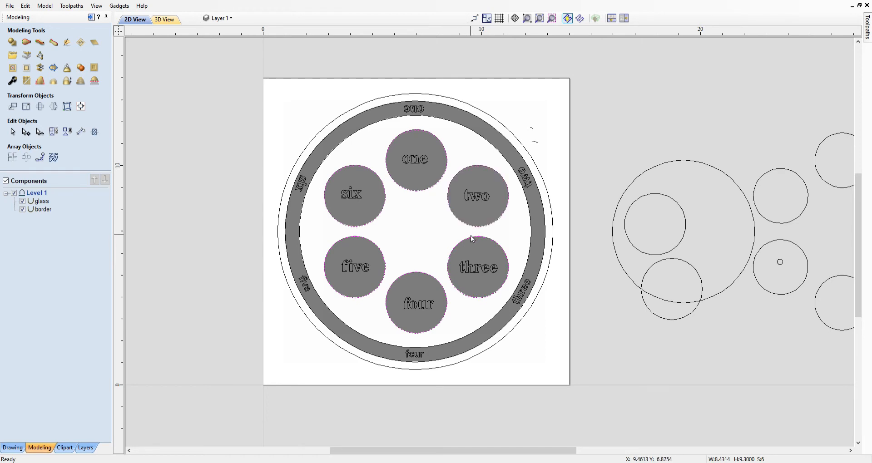
Check the ball nose tool's settings in the 3D Finish 1 toolpath and recalculate it.
{"action": "left_click", "coordinate": [867, 28]}
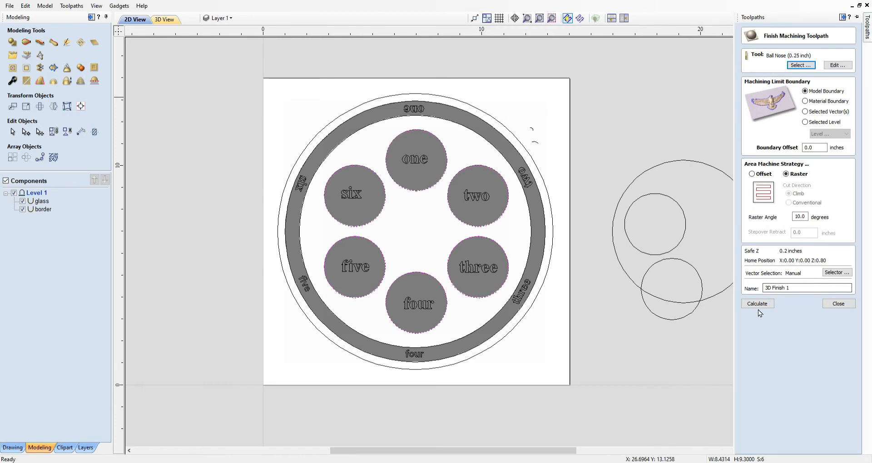
{"action": "left_click", "coordinate": [837, 65]}
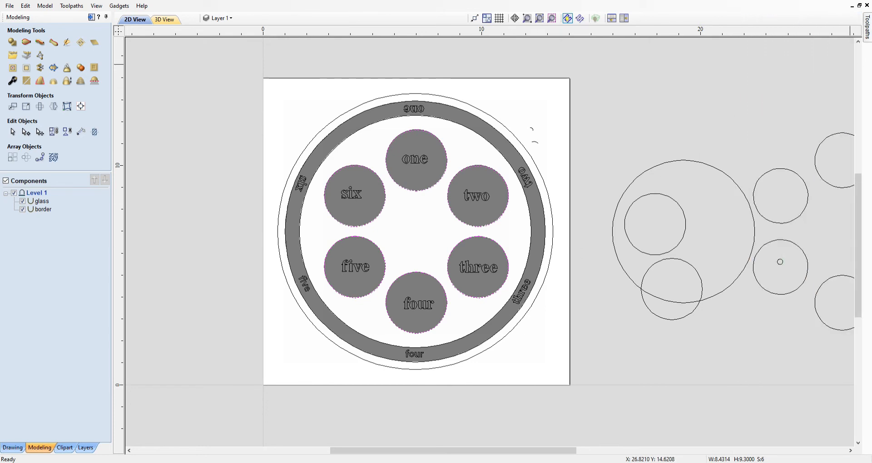
{"action": "mouse_move", "coordinate": [868, 40]}
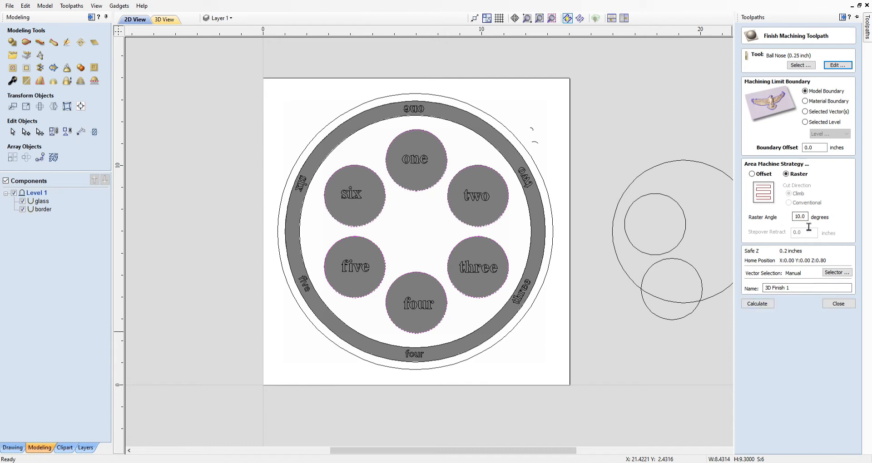
{"action": "left_click", "coordinate": [757, 307]}
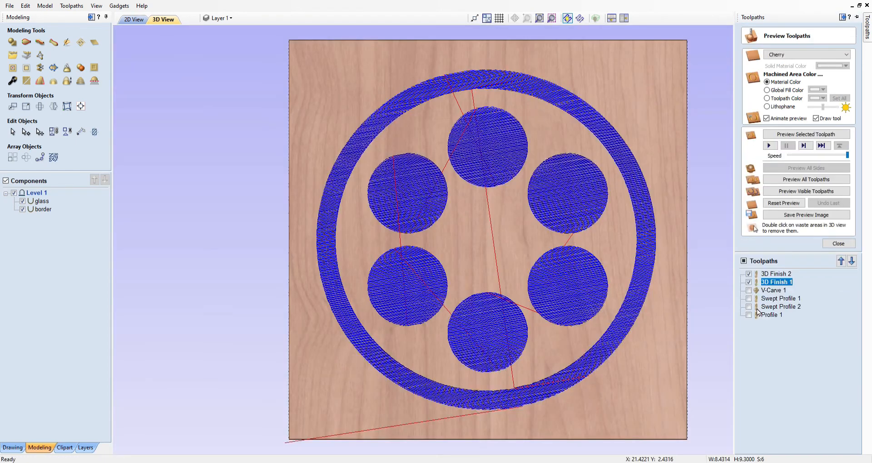
Reset the material preview and simulate all toolpaths on the cherry stock.
{"action": "left_click", "coordinate": [778, 205]}
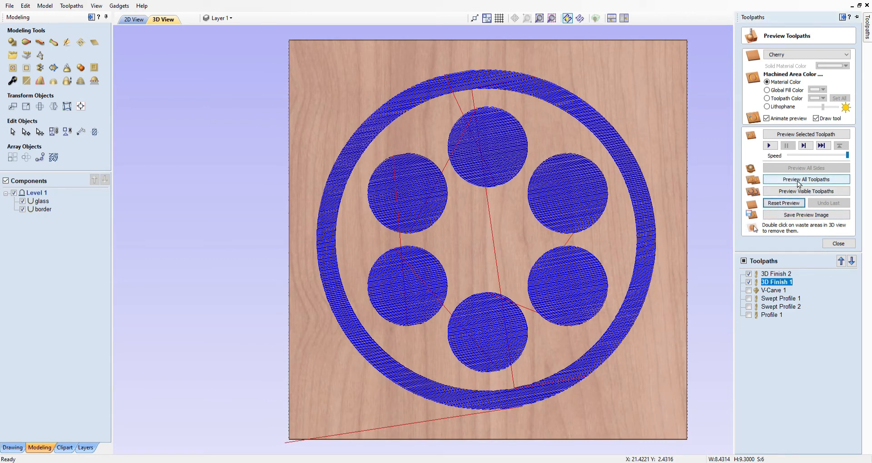
{"action": "left_click", "coordinate": [798, 181]}
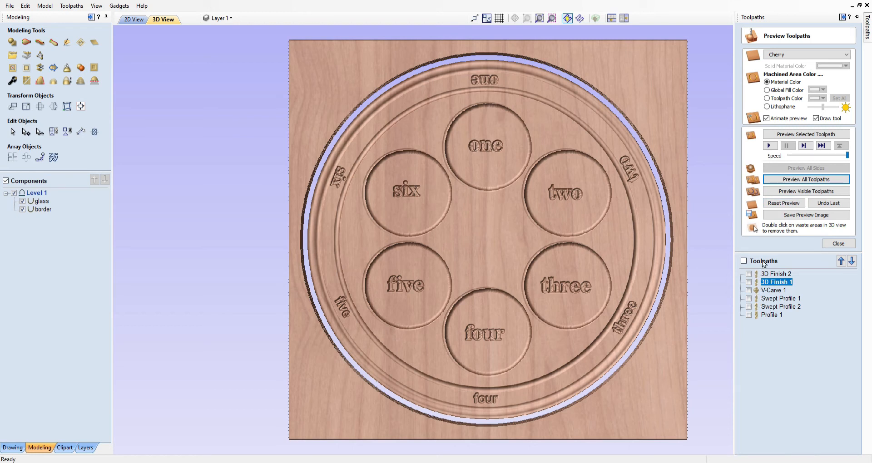
{"action": "left_click", "coordinate": [835, 244]}
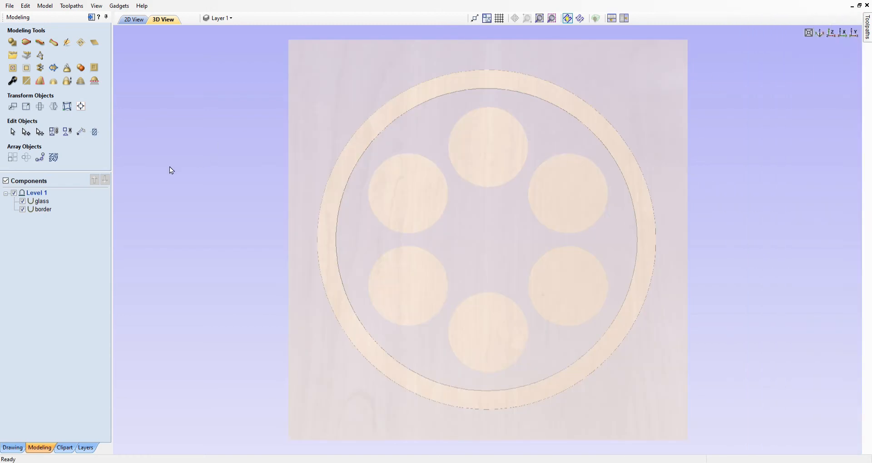
Open the V-Carve 1 toolpath for editing, check its V-bit's settings and recalculate it.
{"action": "left_click", "coordinate": [133, 20]}
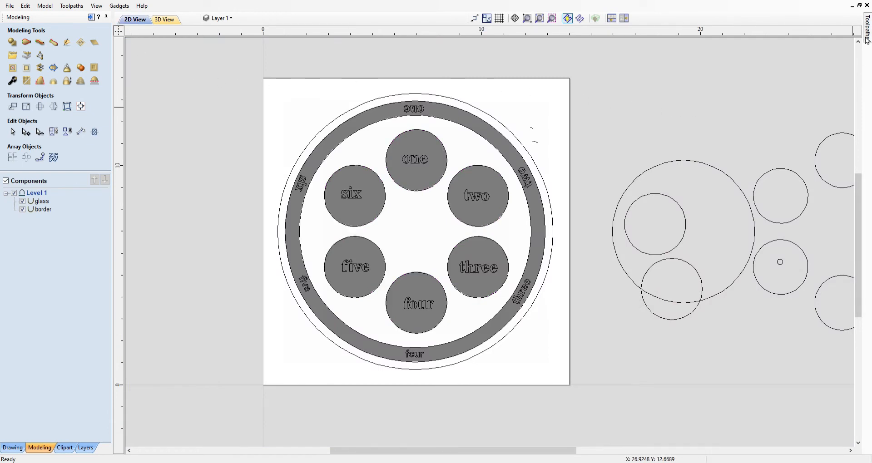
{"action": "mouse_move", "coordinate": [867, 39]}
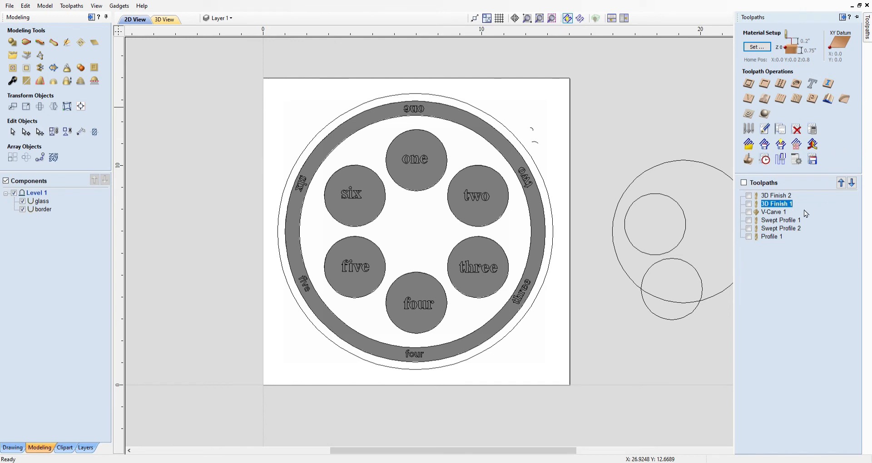
{"action": "left_click", "coordinate": [774, 212]}
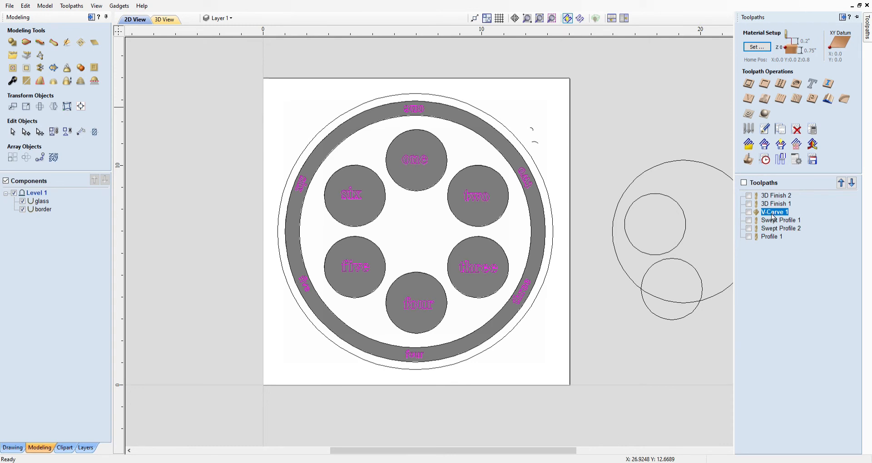
{"action": "double_click", "coordinate": [774, 215]}
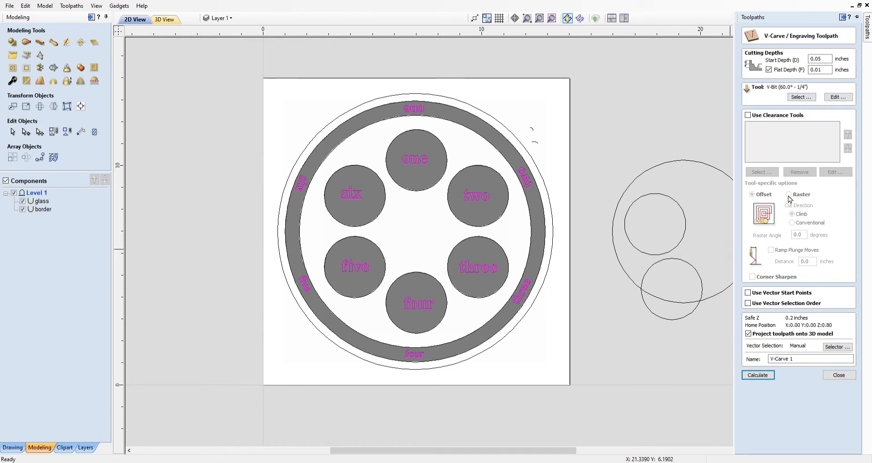
{"action": "left_click", "coordinate": [836, 98]}
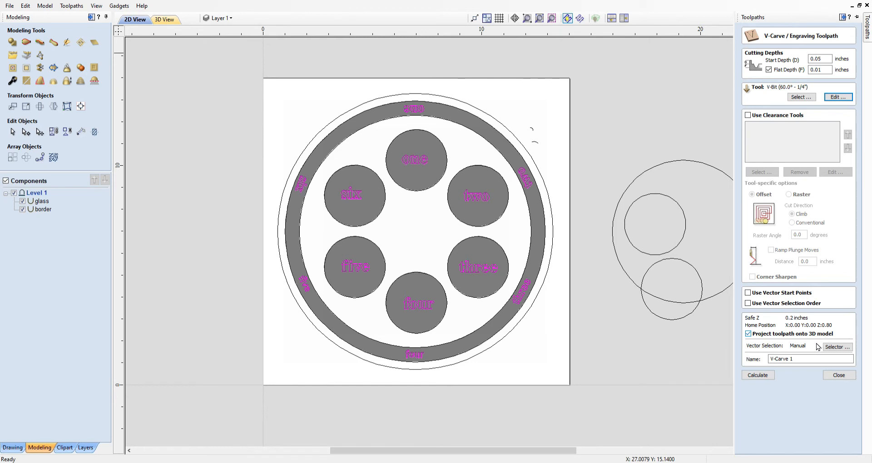
{"action": "left_click", "coordinate": [755, 375]}
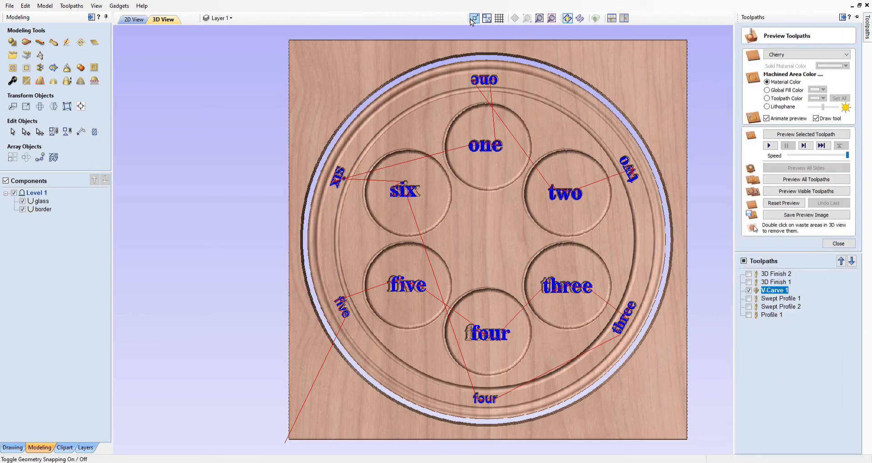
Open the Swept Profile 1 toolpath and select the ring's outer and inner circles as drive rails and the lower small arc as the profile.
{"action": "left_click", "coordinate": [132, 19]}
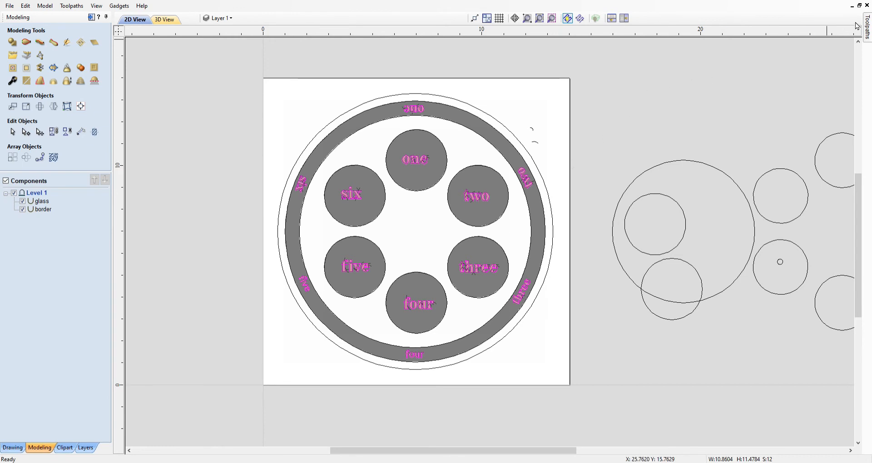
{"action": "left_click", "coordinate": [868, 28]}
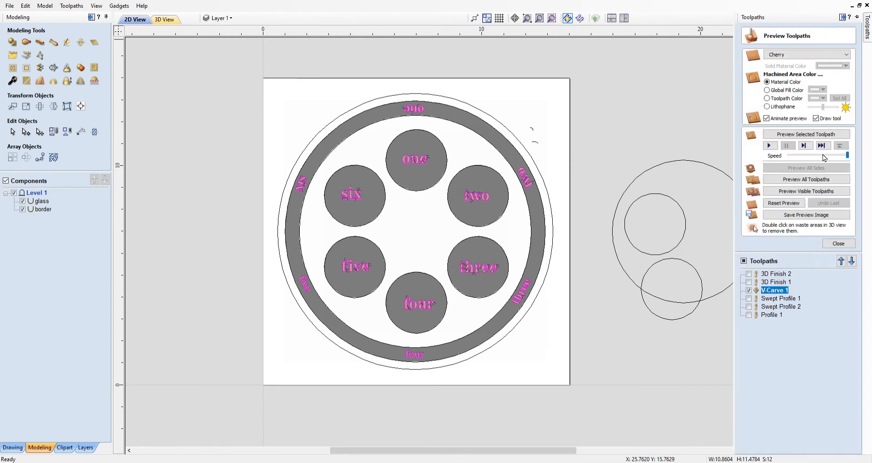
{"action": "double_click", "coordinate": [779, 300]}
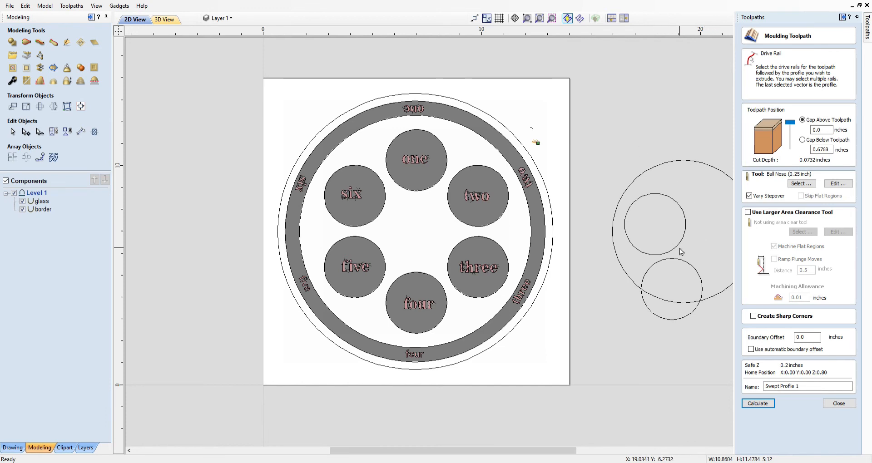
{"action": "left_click", "coordinate": [341, 125]}
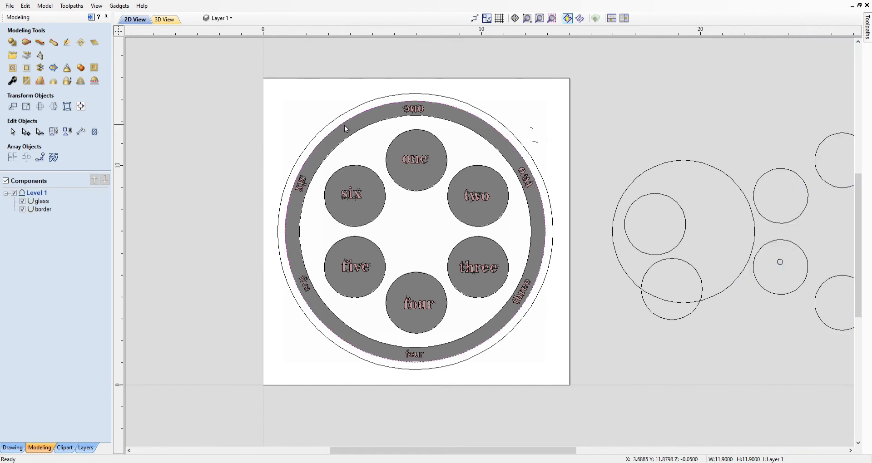
{"action": "left_click", "coordinate": [384, 120], "text": "shift"}
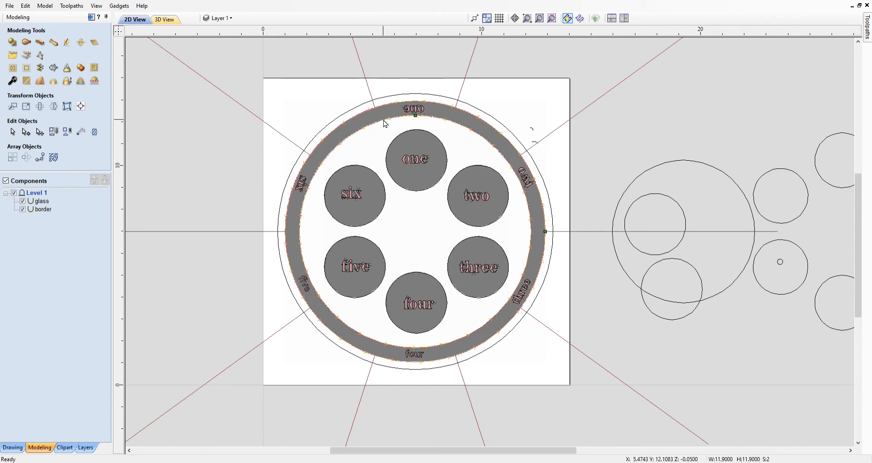
{"action": "left_click", "coordinate": [534, 142], "text": "shift"}
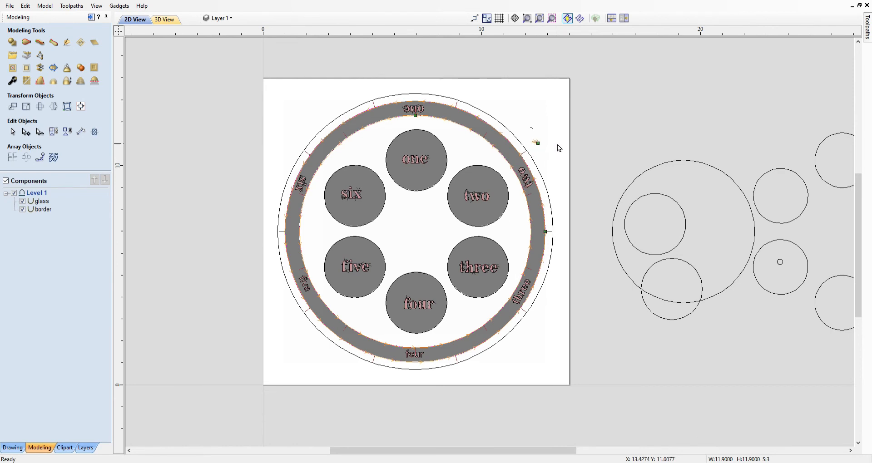
Set the gap above the Swept Profile 1 toolpath to 0.02 inches and recalculate it.
{"action": "left_click", "coordinate": [869, 33]}
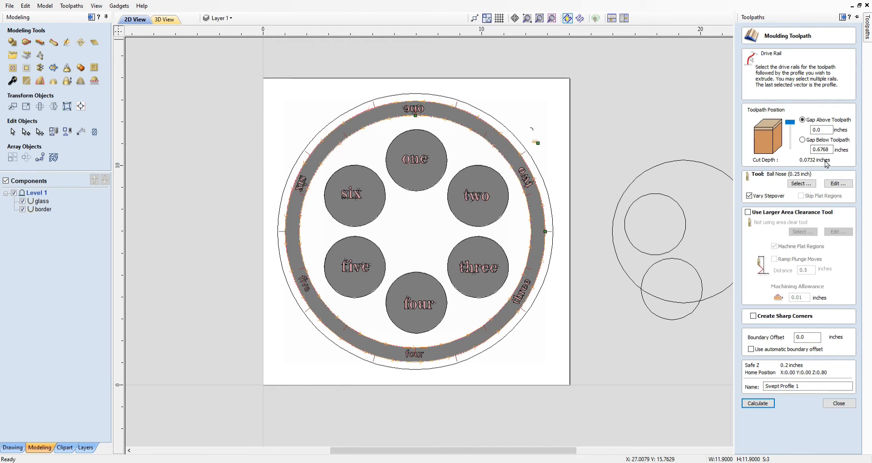
{"action": "left_click", "coordinate": [829, 136]}
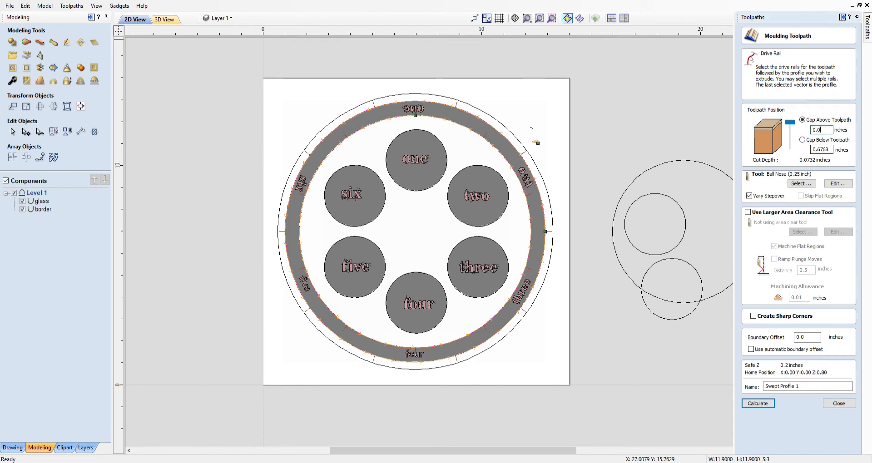
{"action": "type", "text": "2"}
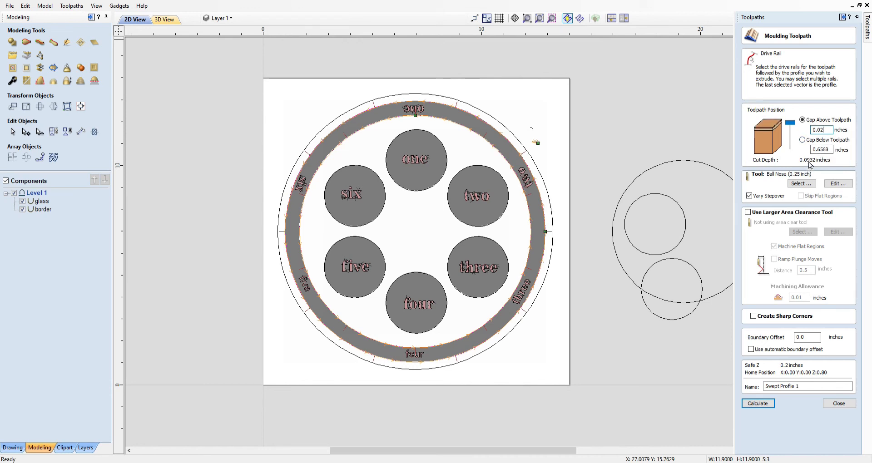
{"action": "left_click", "coordinate": [756, 404]}
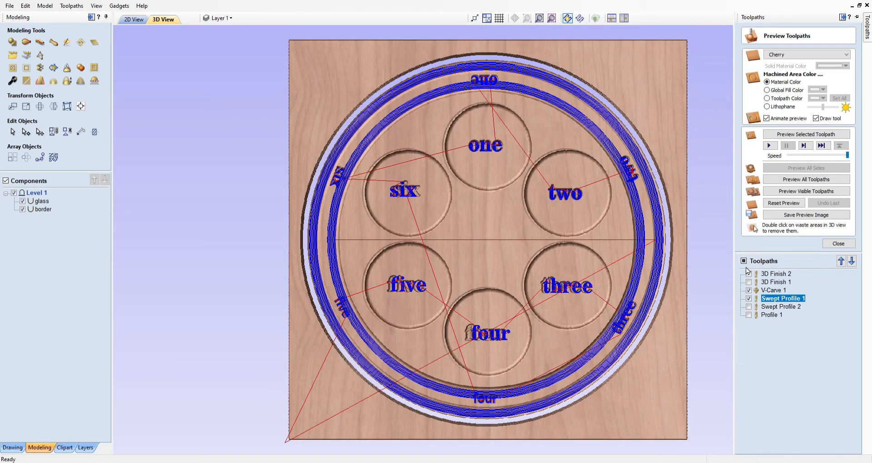
Reset the material preview and simulate all toolpaths with the recalculated V-Carve 1 and Swept Profile 1.
{"action": "left_click", "coordinate": [776, 205]}
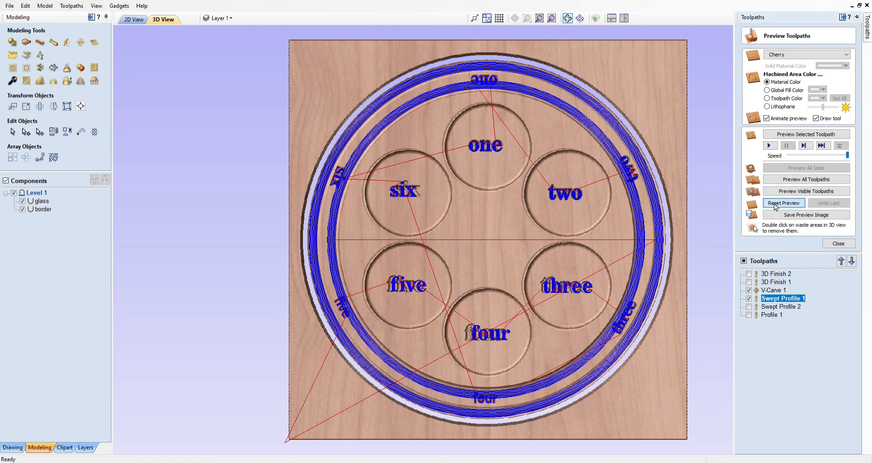
{"action": "left_click", "coordinate": [787, 180]}
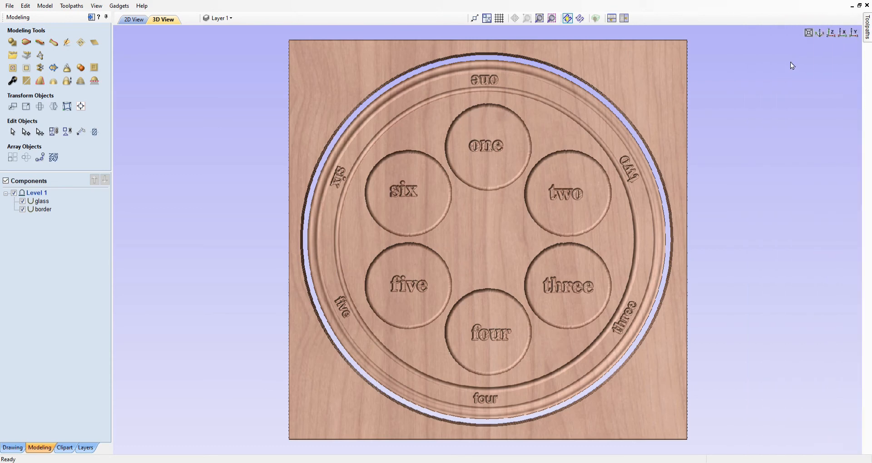
Open the Swept Profile 2 toolpath for editing and clear its selected drive rails and profile.
{"action": "left_click", "coordinate": [128, 20]}
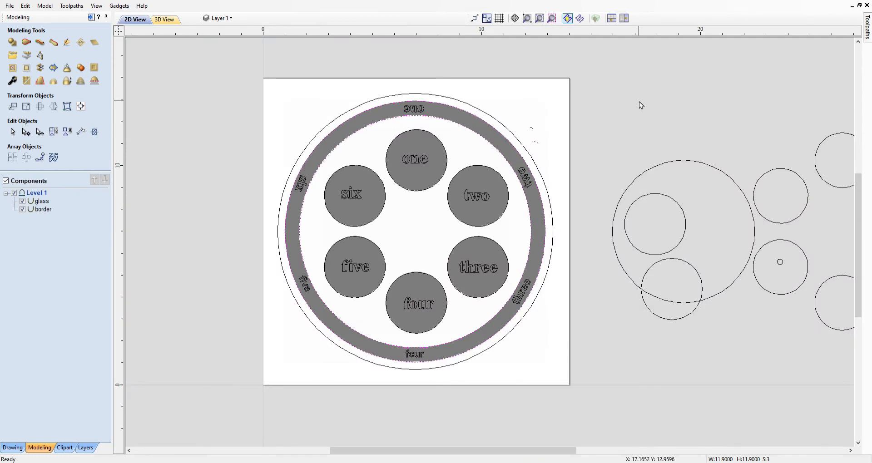
{"action": "left_click", "coordinate": [617, 129]}
{"action": "mouse_move", "coordinate": [867, 32]}
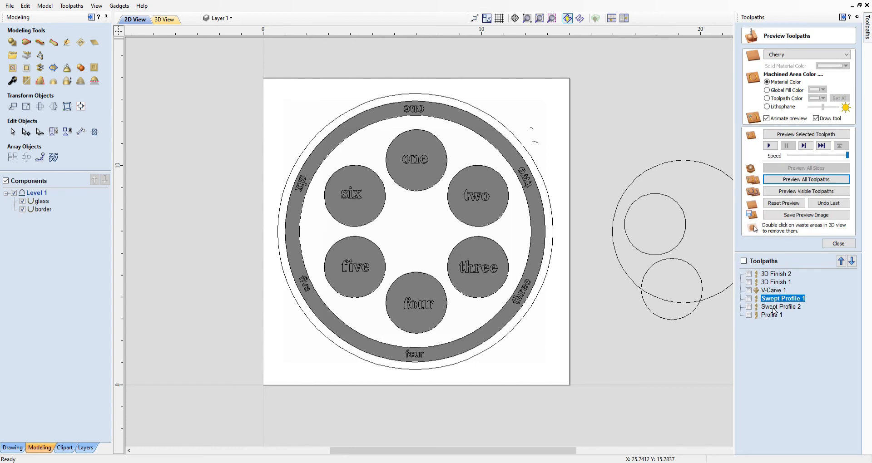
{"action": "left_click", "coordinate": [774, 307]}
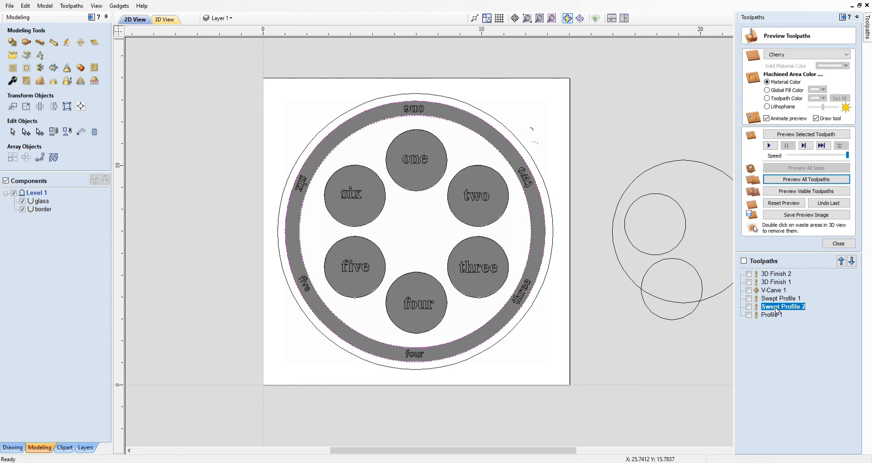
{"action": "double_click", "coordinate": [776, 308]}
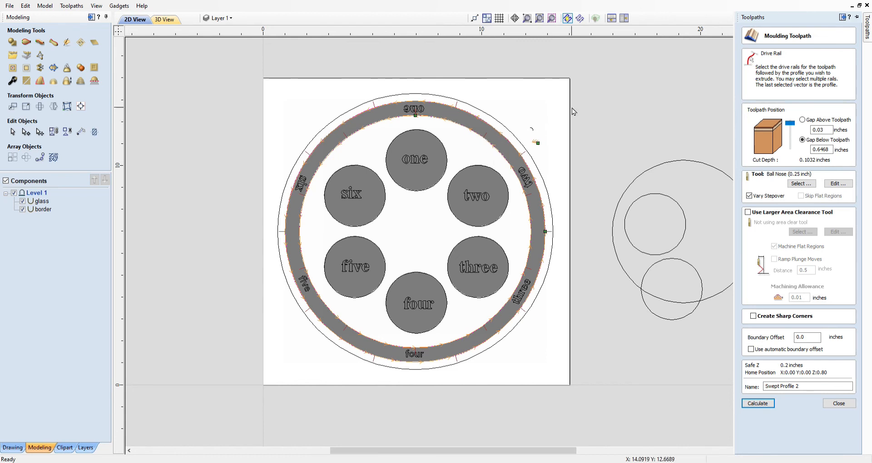
{"action": "left_click", "coordinate": [621, 119]}
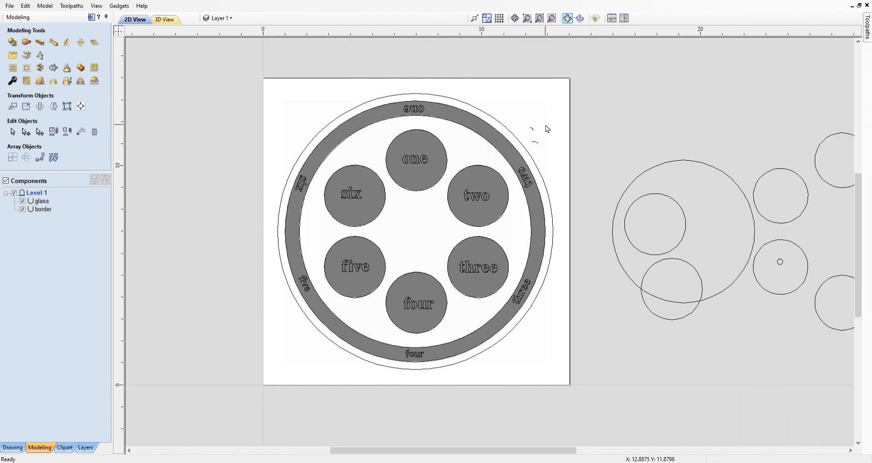
Select the six circles around the words inside the ring as drive rails and the upper small arc as the profile.
{"action": "left_click", "coordinate": [416, 193]}
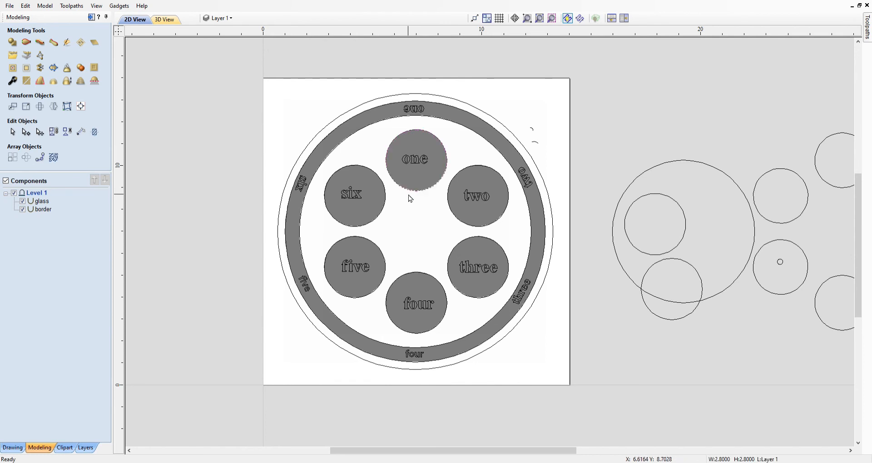
{"action": "left_click", "coordinate": [382, 214], "text": "shift"}
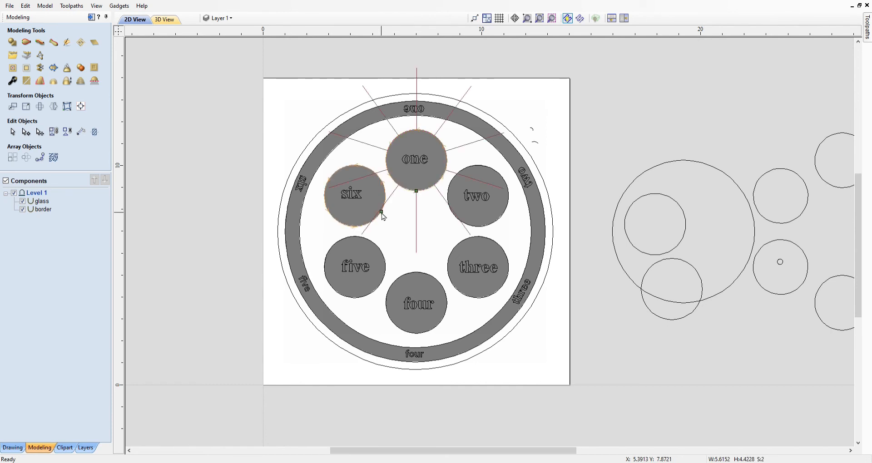
{"action": "left_click", "coordinate": [380, 250], "text": "shift"}
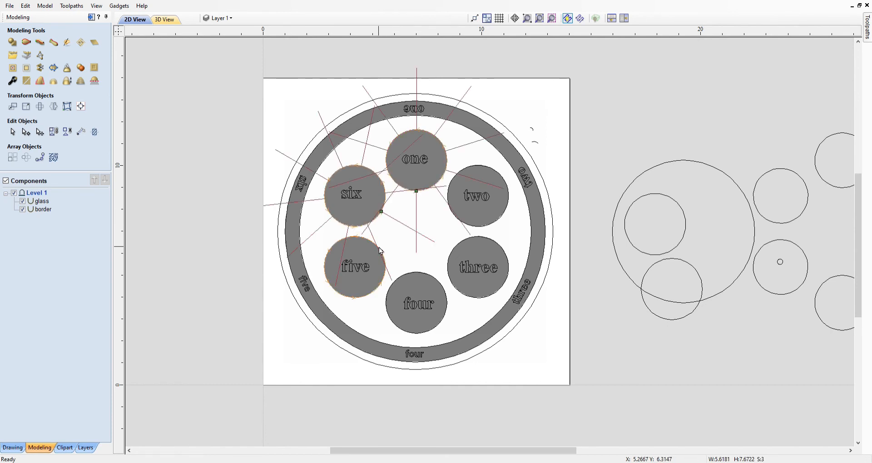
{"action": "left_click", "coordinate": [417, 273], "text": "shift"}
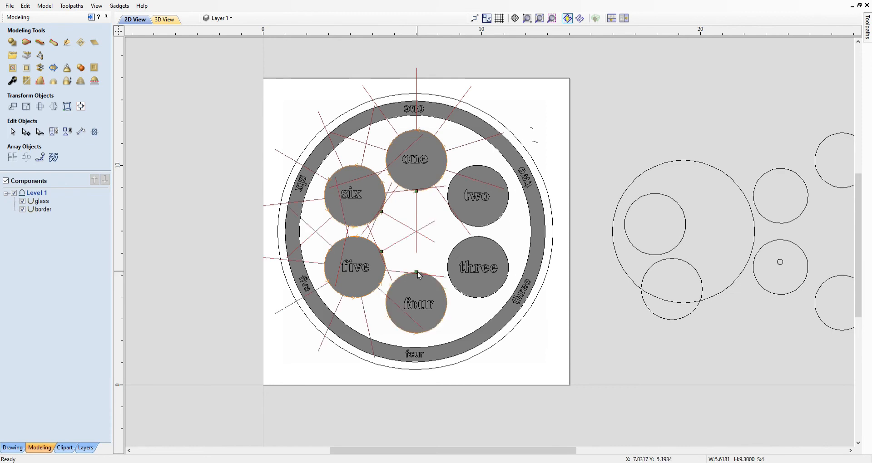
{"action": "left_click", "coordinate": [454, 253], "text": "shift"}
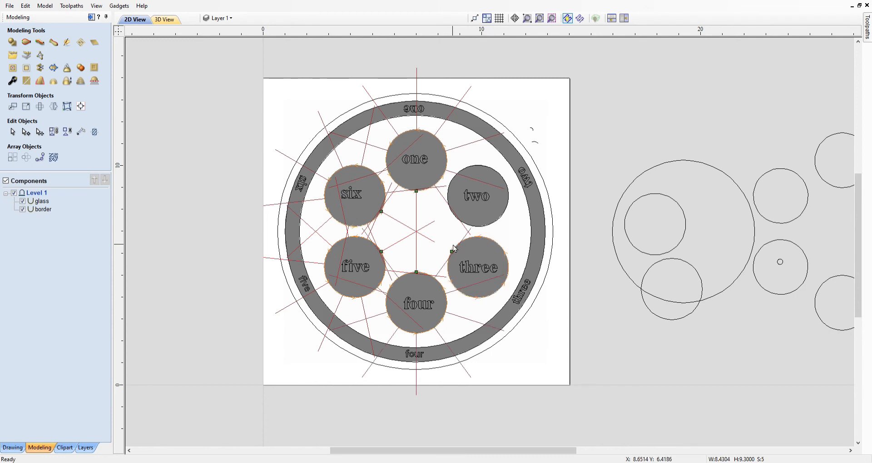
{"action": "left_click", "coordinate": [457, 221], "text": "shift"}
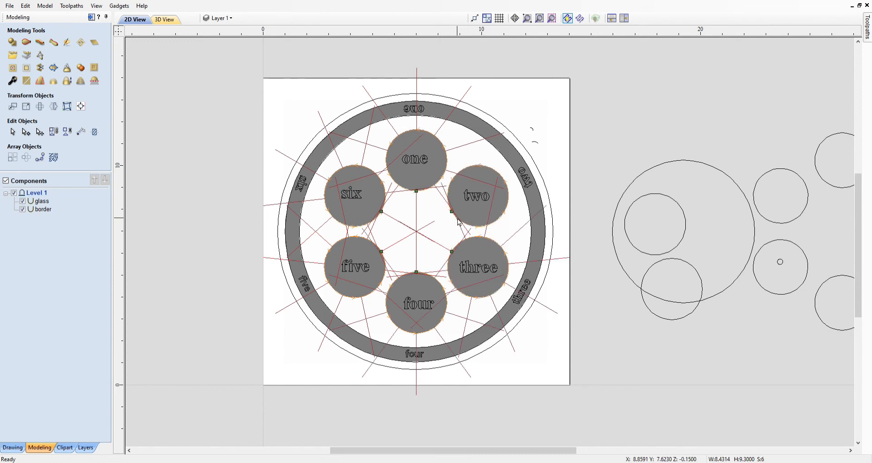
{"action": "left_click", "coordinate": [531, 128], "text": "shift"}
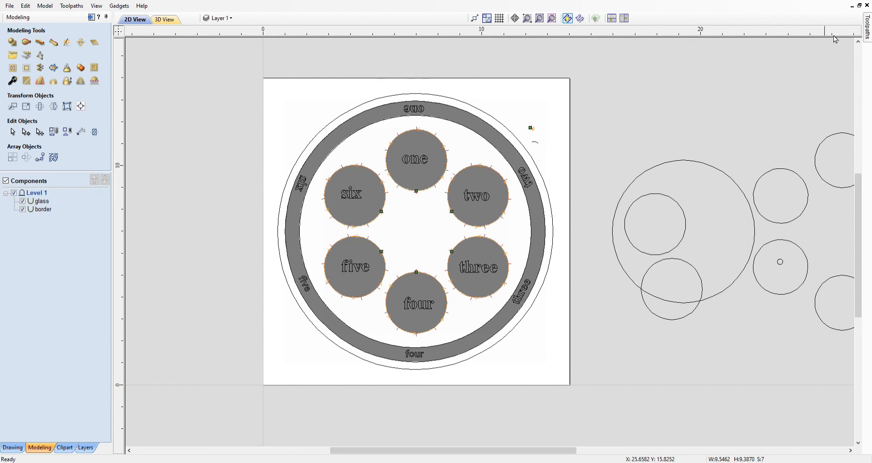
Position the Swept Profile 2 toolpath by the gap above it, recalculate it and return to the 2D drawing.
{"action": "left_click", "coordinate": [868, 33]}
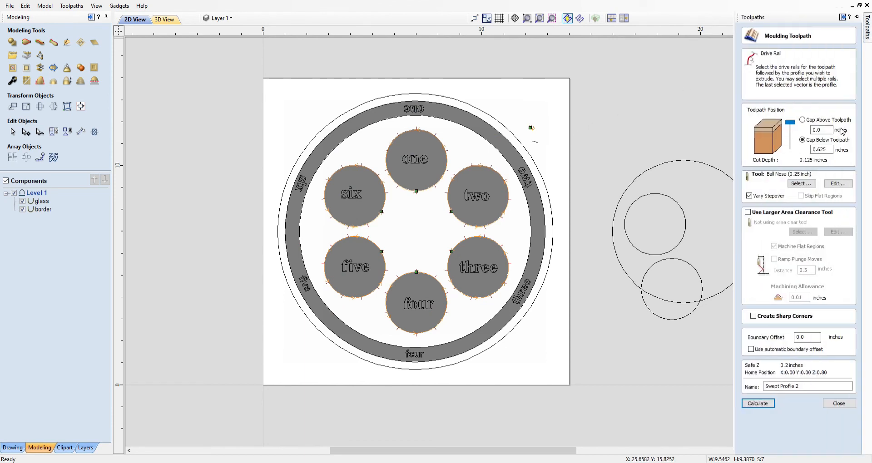
{"action": "left_click", "coordinate": [802, 120]}
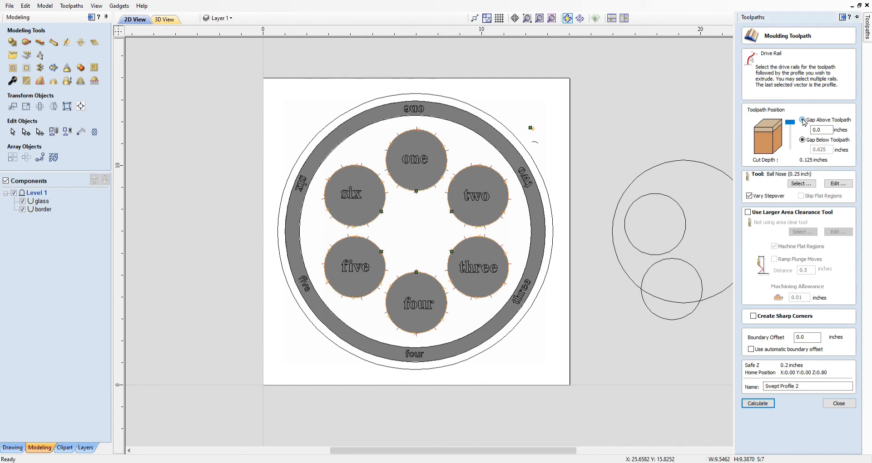
{"action": "left_click", "coordinate": [757, 403]}
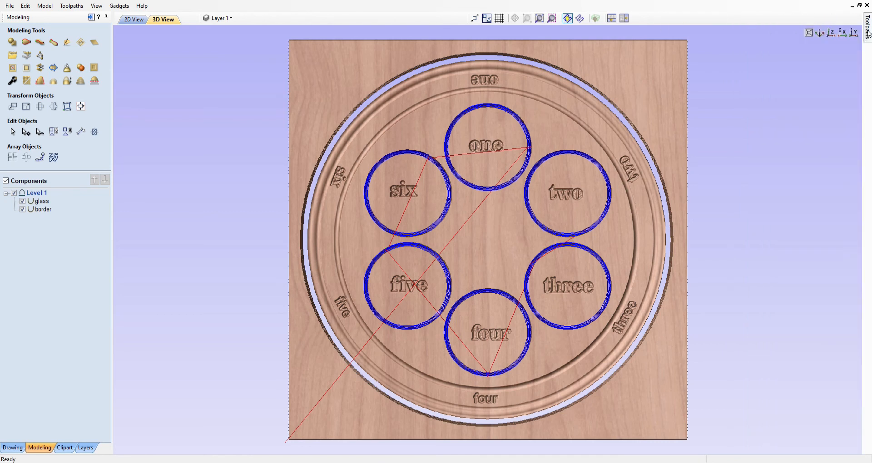
{"action": "mouse_move", "coordinate": [868, 33]}
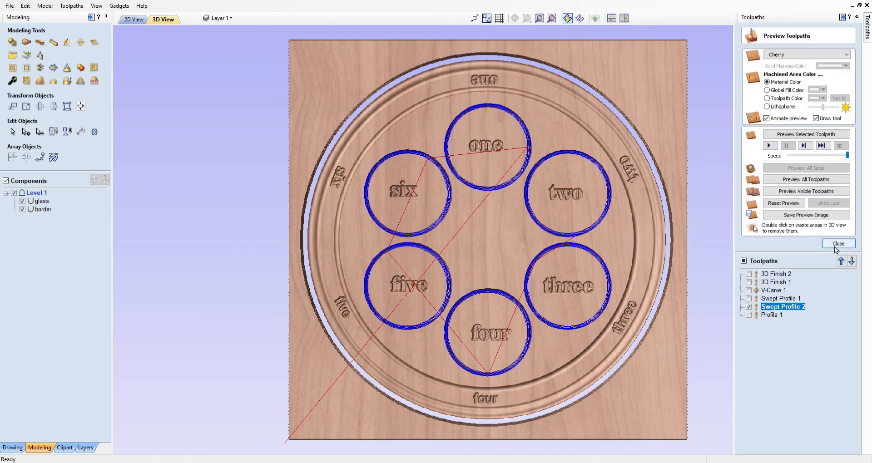
{"action": "left_click", "coordinate": [133, 19]}
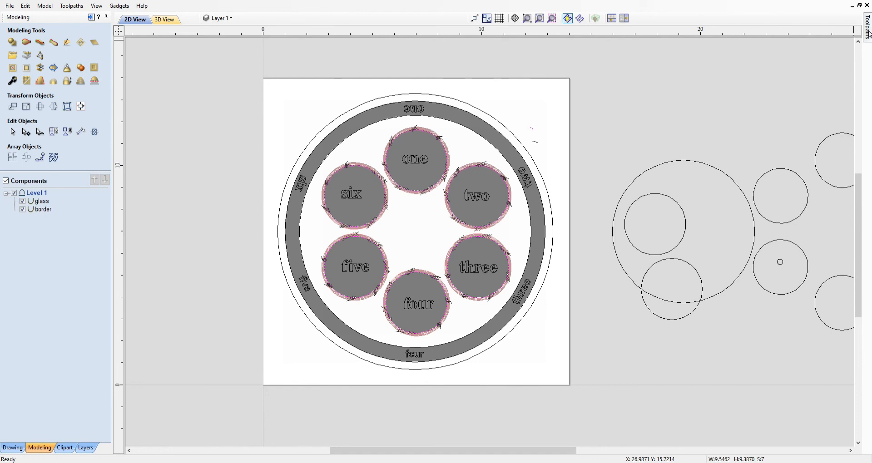
Open the Profile 1 toolpath for editing and reselect the outermost circle around the tray as its vector.
{"action": "mouse_move", "coordinate": [869, 34]}
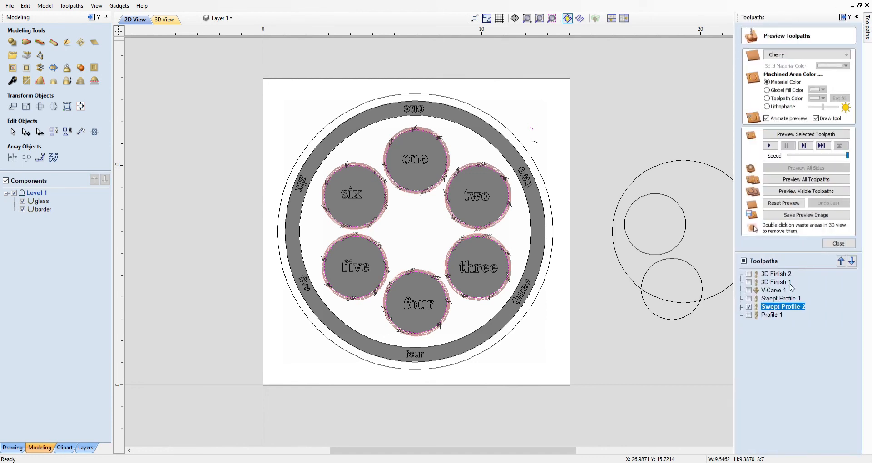
{"action": "left_click", "coordinate": [771, 315]}
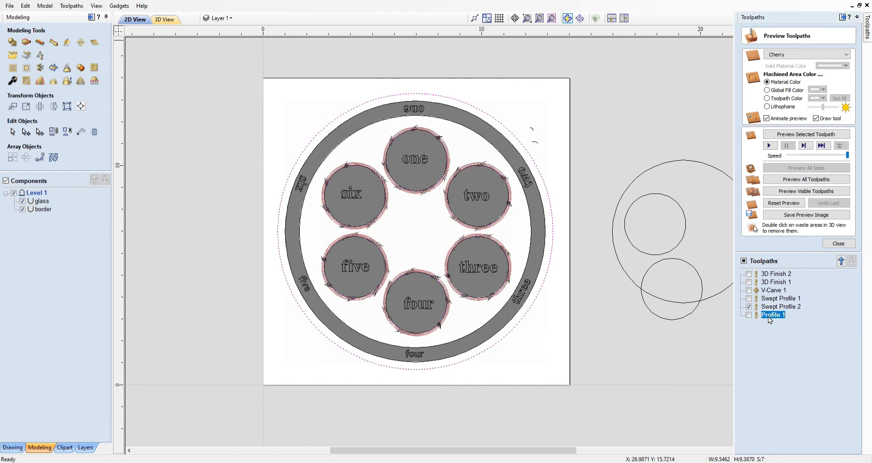
{"action": "double_click", "coordinate": [769, 316]}
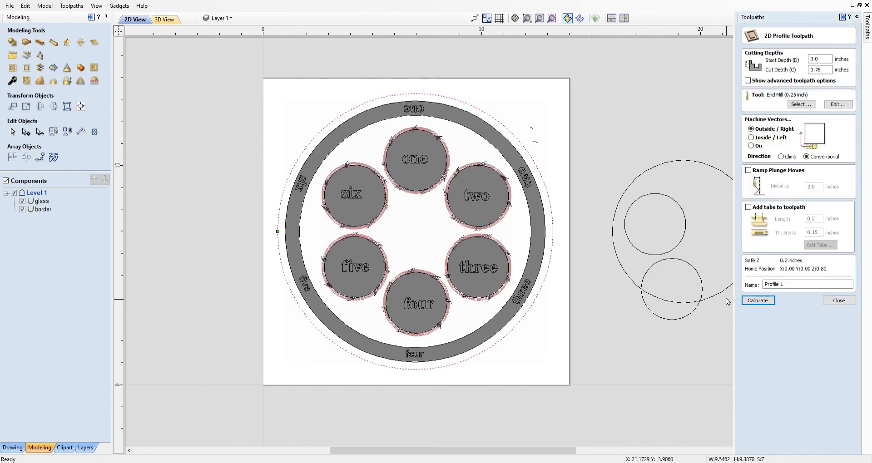
{"action": "left_click", "coordinate": [334, 125]}
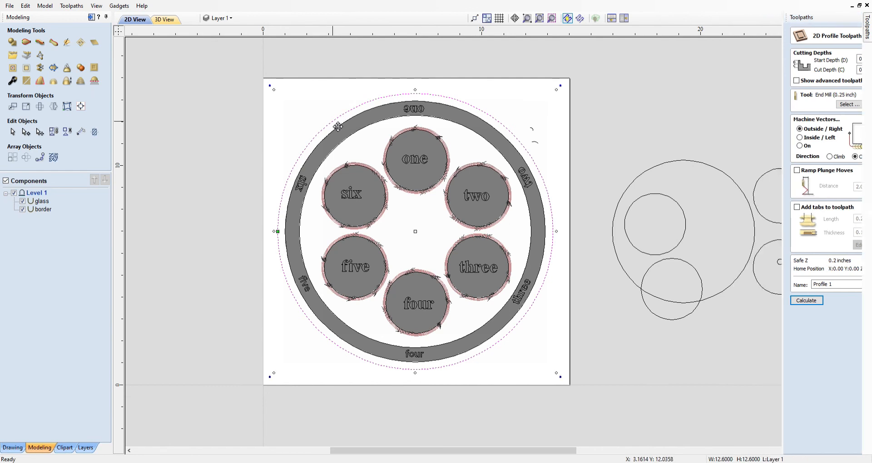
{"action": "left_click", "coordinate": [269, 116]}
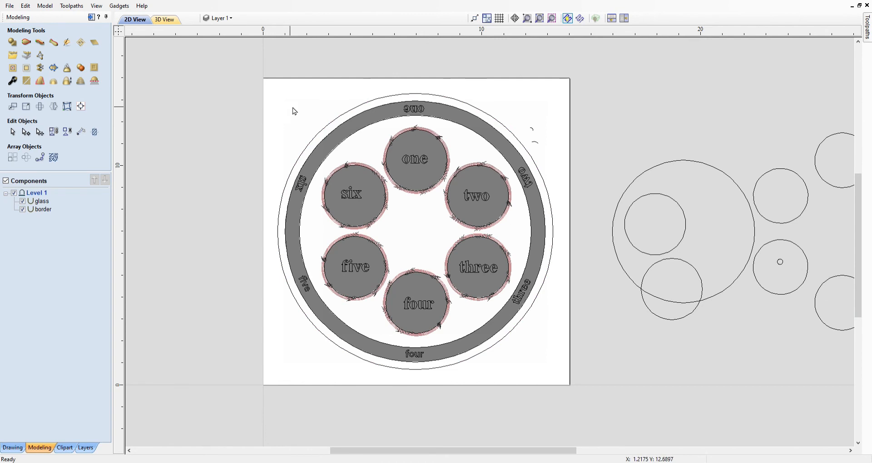
{"action": "left_click", "coordinate": [340, 120]}
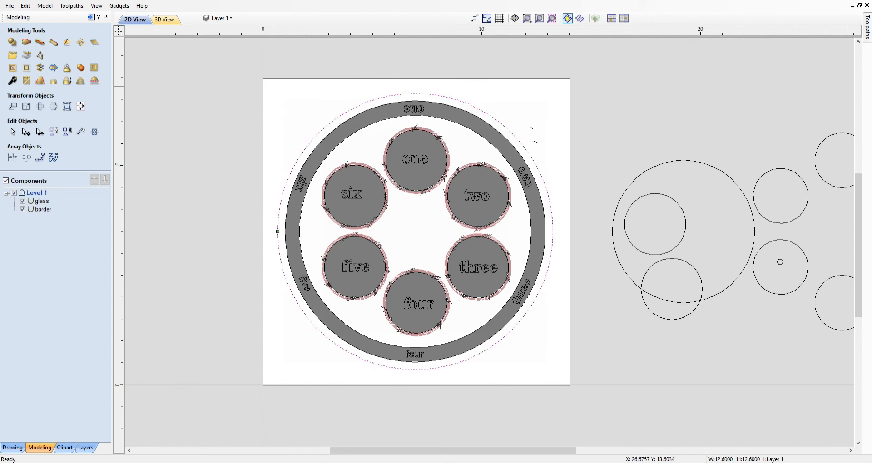
Check the end mill's settings for Profile 1 and recalculate the cutout toolpath.
{"action": "mouse_move", "coordinate": [869, 35]}
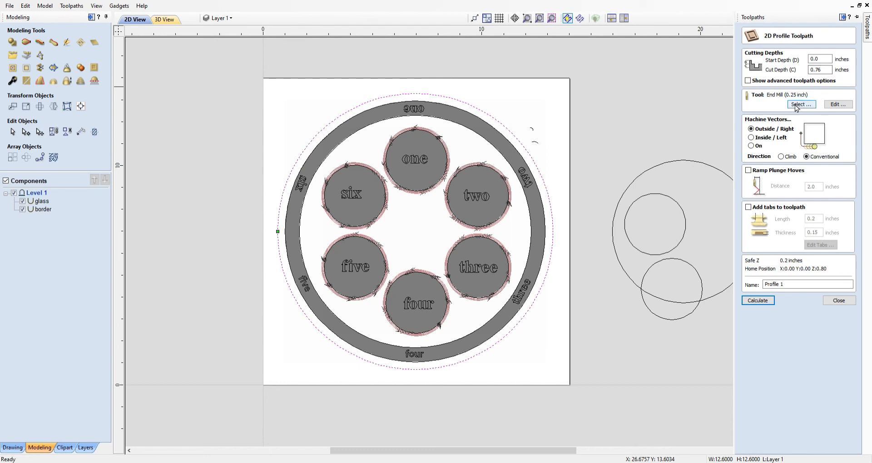
{"action": "left_click", "coordinate": [837, 106]}
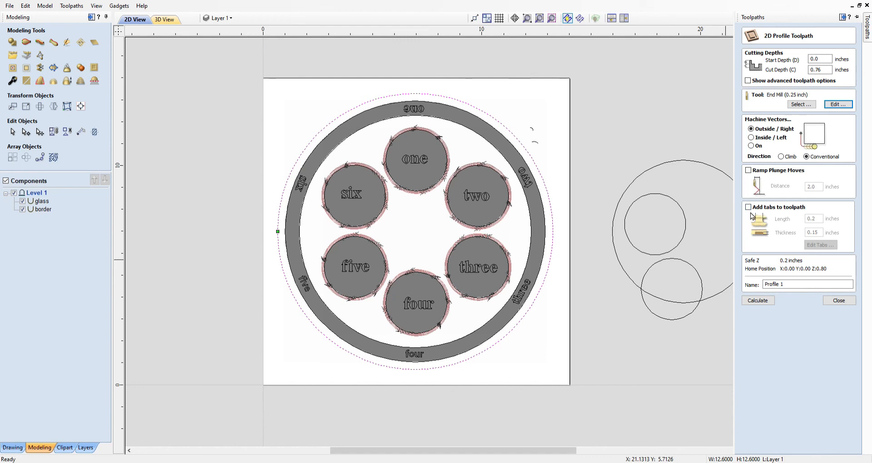
{"action": "left_click", "coordinate": [757, 302]}
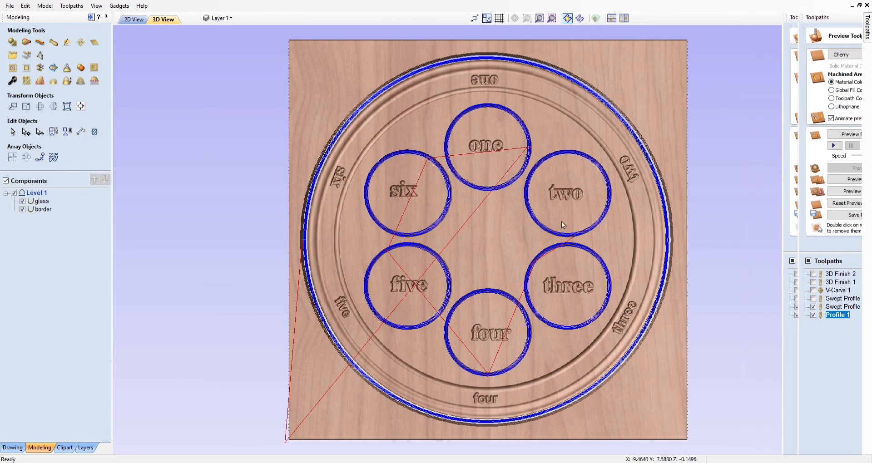
Reset the material preview, simulate all toolpaths with the recalculated profiles, and inspect the carved tray at an angle.
{"action": "mouse_move", "coordinate": [868, 38]}
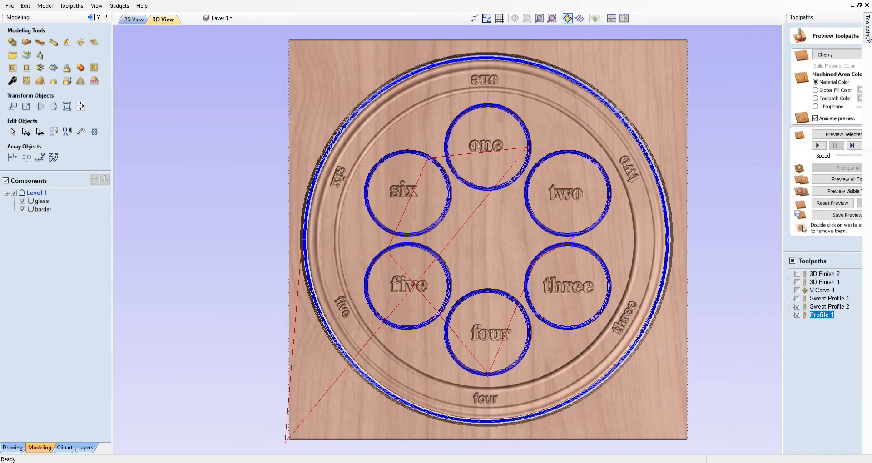
{"action": "left_click", "coordinate": [776, 204]}
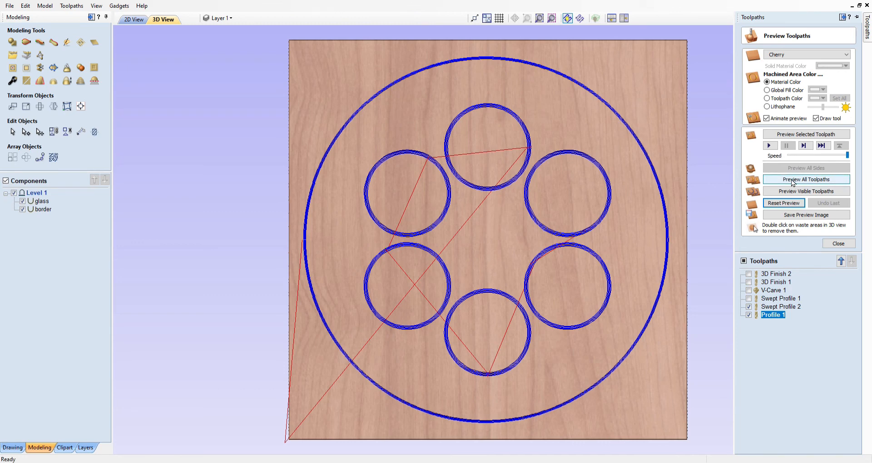
{"action": "left_click", "coordinate": [793, 181]}
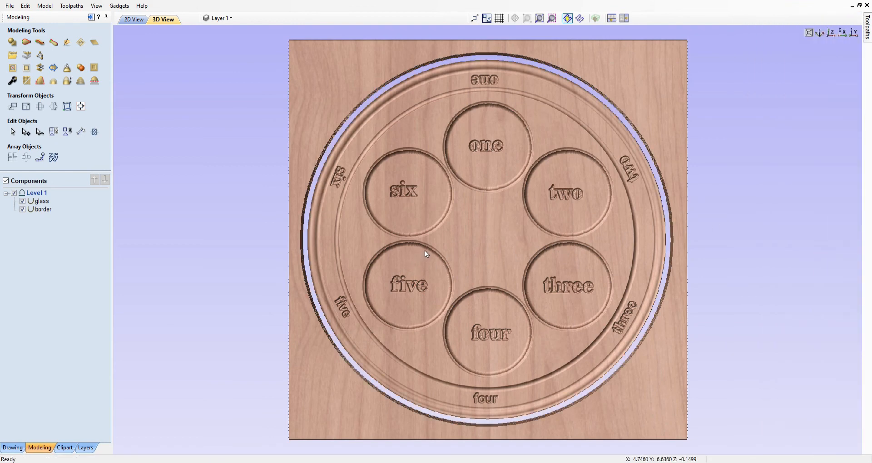
{"action": "left_click_drag", "start_coordinate": [486, 290], "coordinate": [507, 187]}
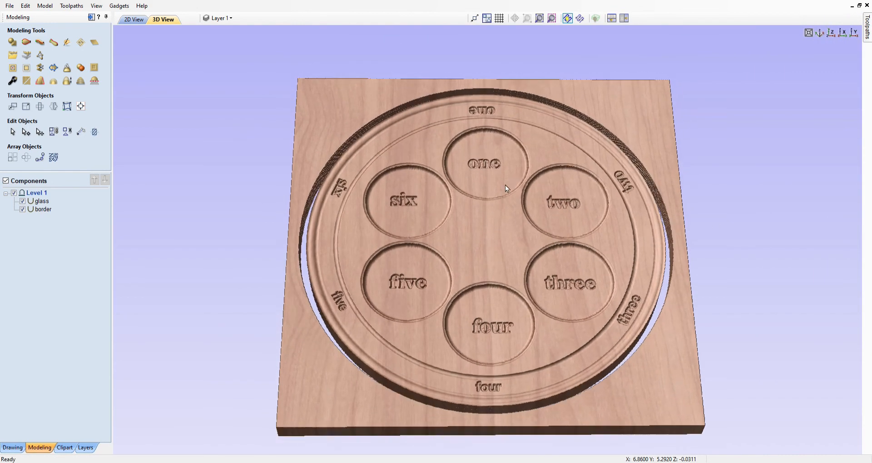
Reset the preview and simulate all toolpaths for the tray version with two tap handles in the center, viewing it in 3D.
{"action": "key", "text": "F2"}
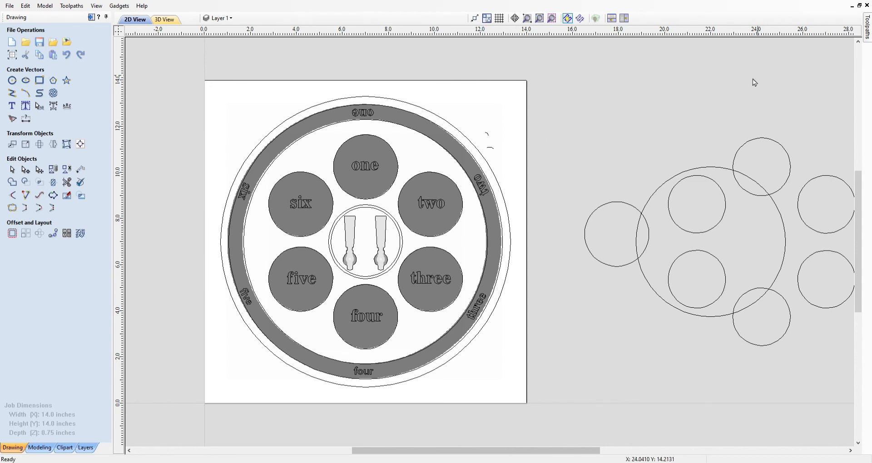
{"action": "left_click", "coordinate": [867, 35]}
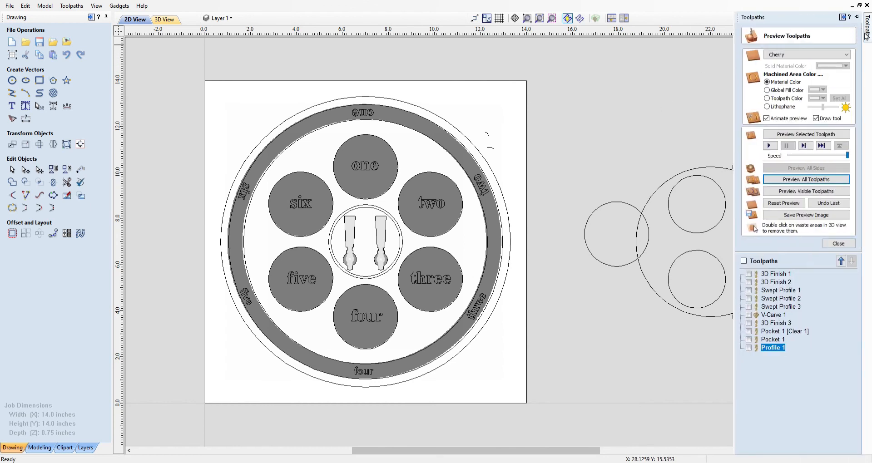
{"action": "left_click", "coordinate": [776, 204]}
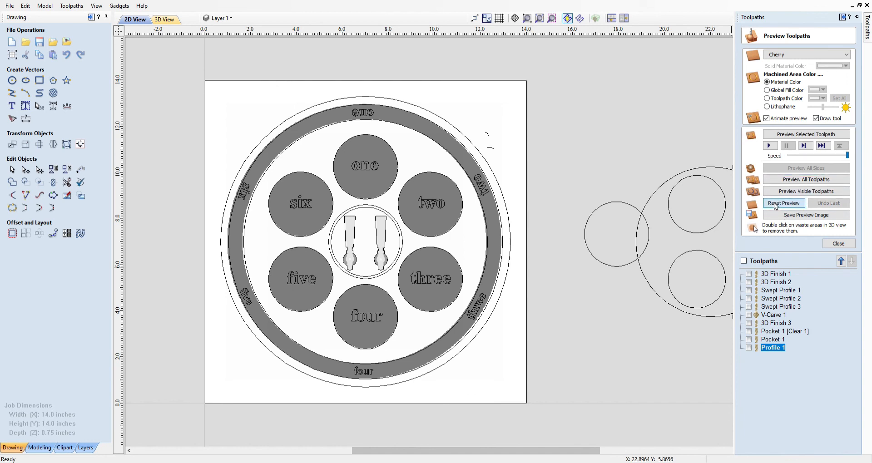
{"action": "left_click", "coordinate": [784, 181]}
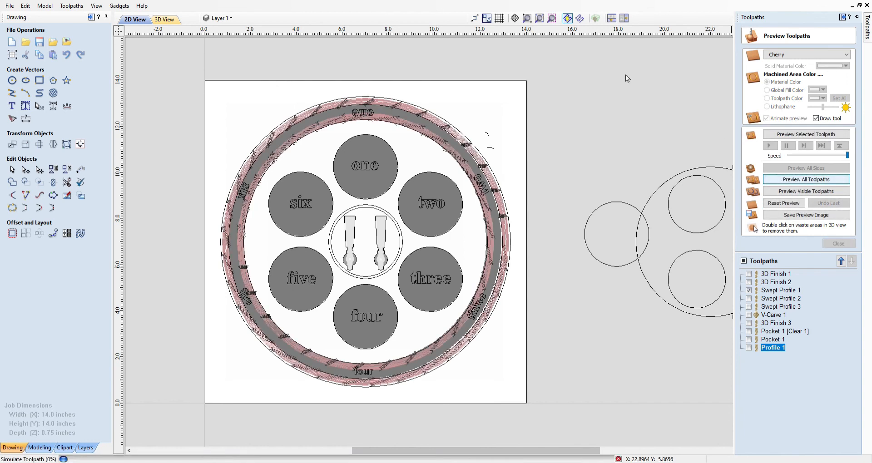
{"action": "left_click", "coordinate": [164, 20]}
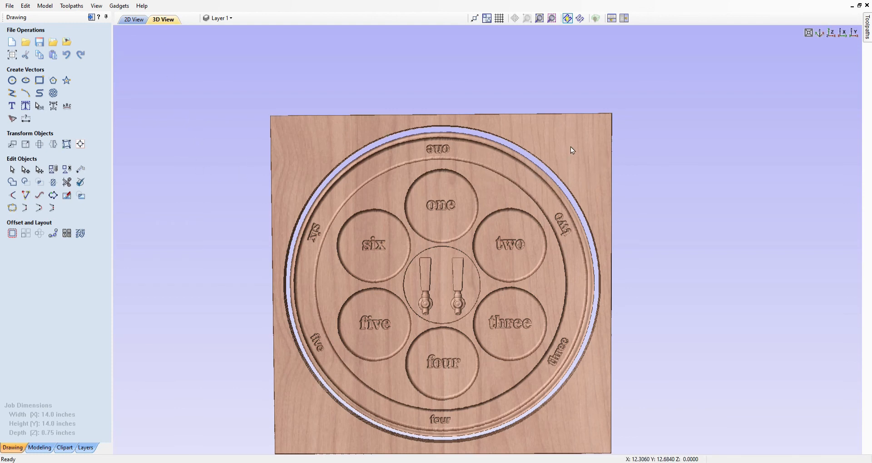
Remove the waste material outside the round cutout from the 3D preview and inspect the finished tray.
{"action": "scroll", "coordinate": [570, 146], "scroll_direction": "up", "scroll_amount": 2}
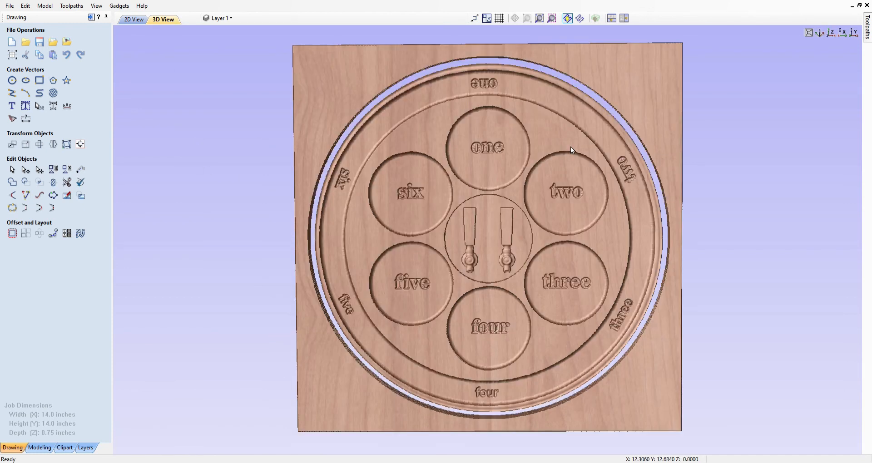
{"action": "double_click", "coordinate": [641, 83]}
{"action": "left_click_drag", "start_coordinate": [653, 213], "coordinate": [651, 216]}
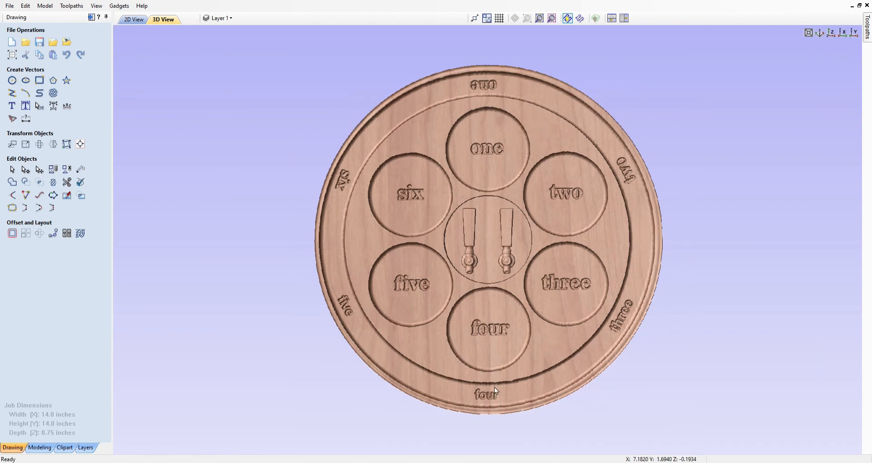
Close the toolpath preview, open the Moulding Toolpath form to review its settings, and close it without calculating.
{"action": "left_click", "coordinate": [867, 37]}
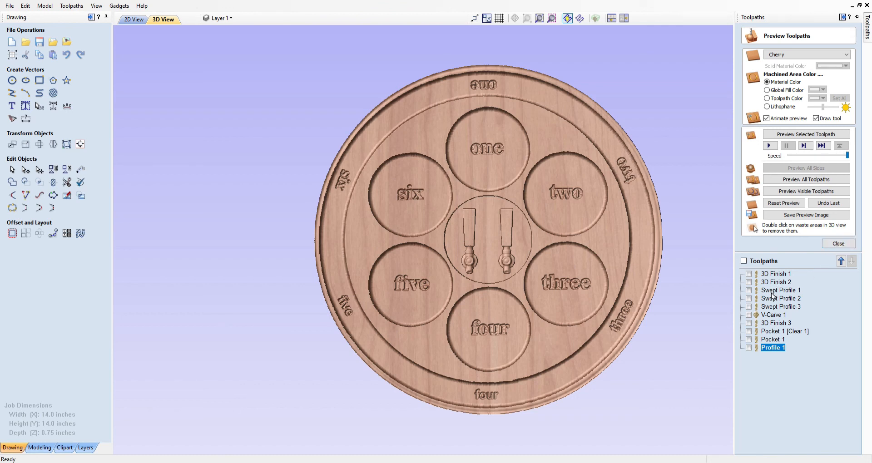
{"action": "left_click", "coordinate": [838, 244]}
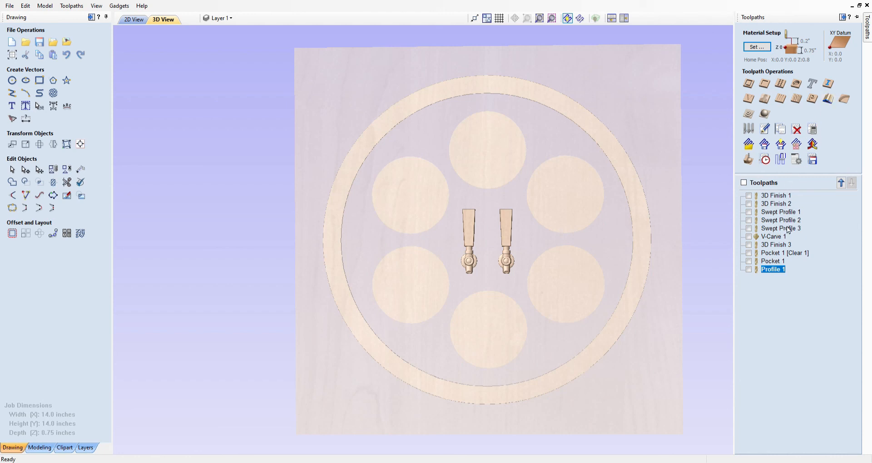
{"action": "left_click", "coordinate": [829, 101]}
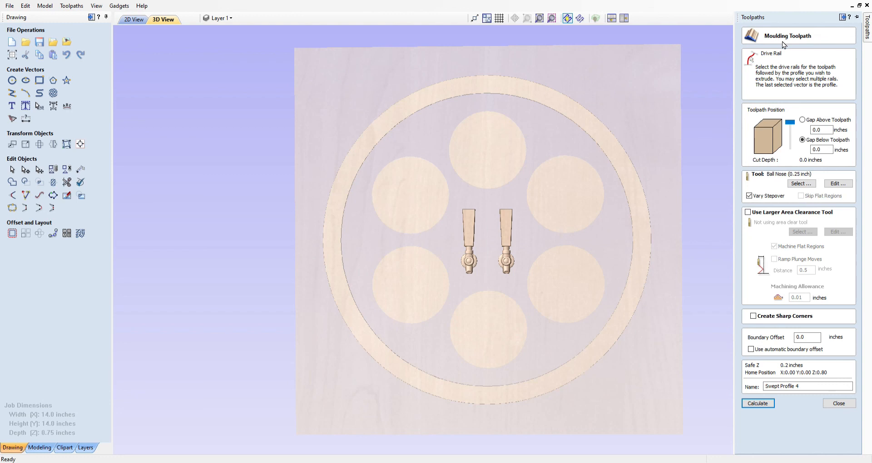
{"action": "left_click", "coordinate": [838, 404]}
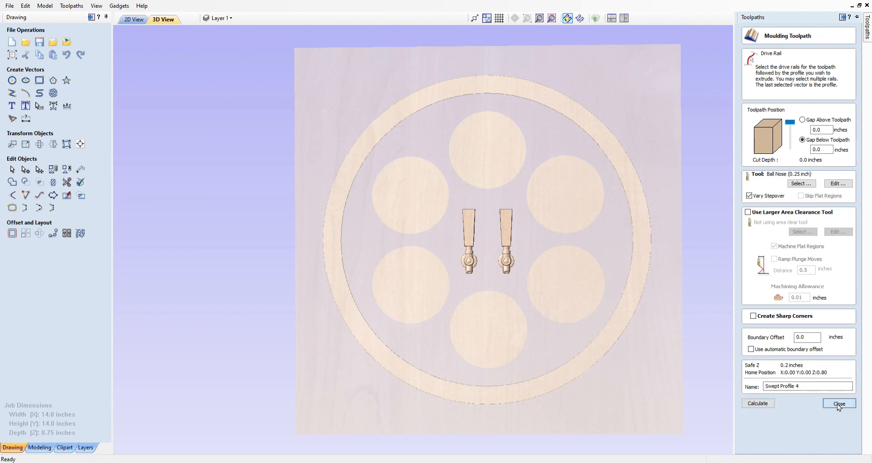